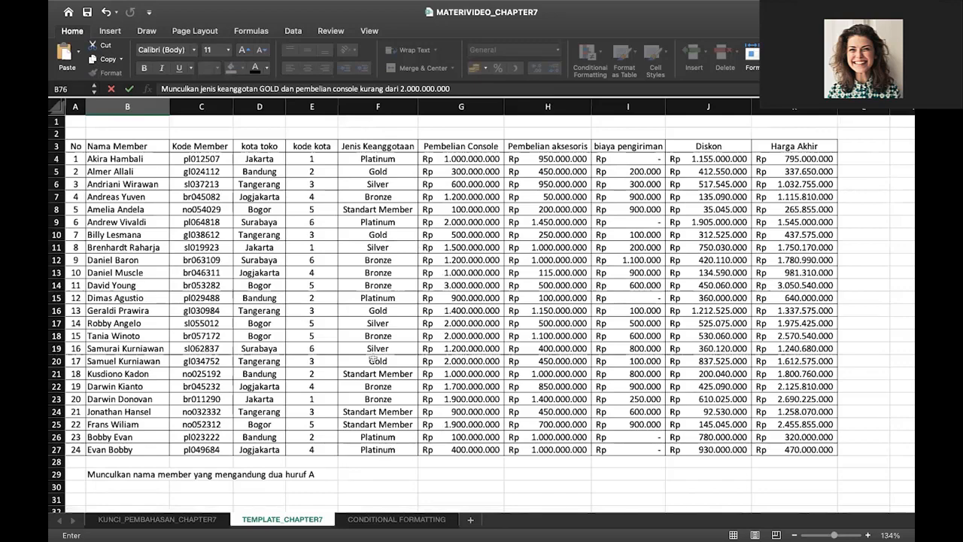
Step: Copy the Nama Member header from B3 into cell B30, below the two-letter-A question
{"action": "scroll", "coordinate": [374, 360], "scroll_direction": "down", "scroll_amount": 3}
{"action": "scroll", "coordinate": [374, 356], "scroll_direction": "down", "scroll_amount": 2}
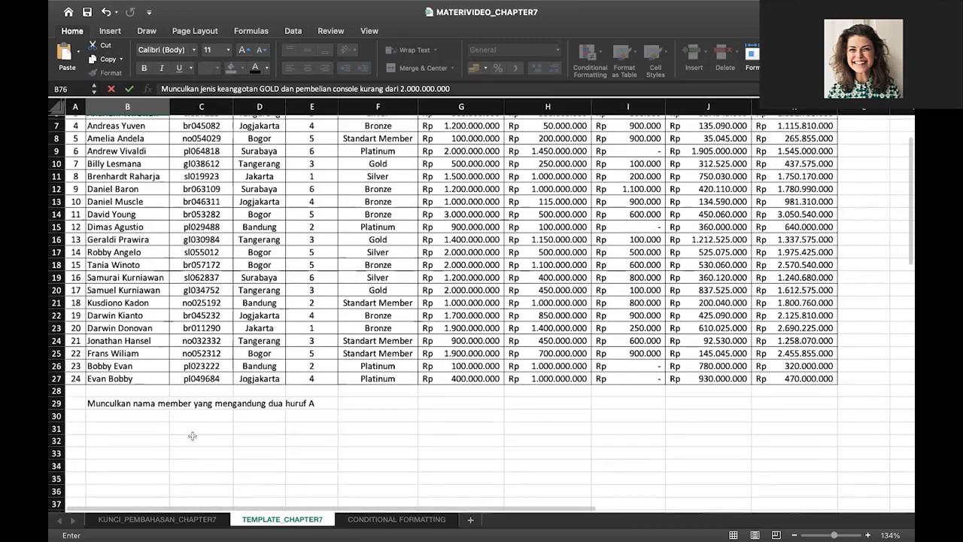
{"action": "left_click", "coordinate": [150, 425]}
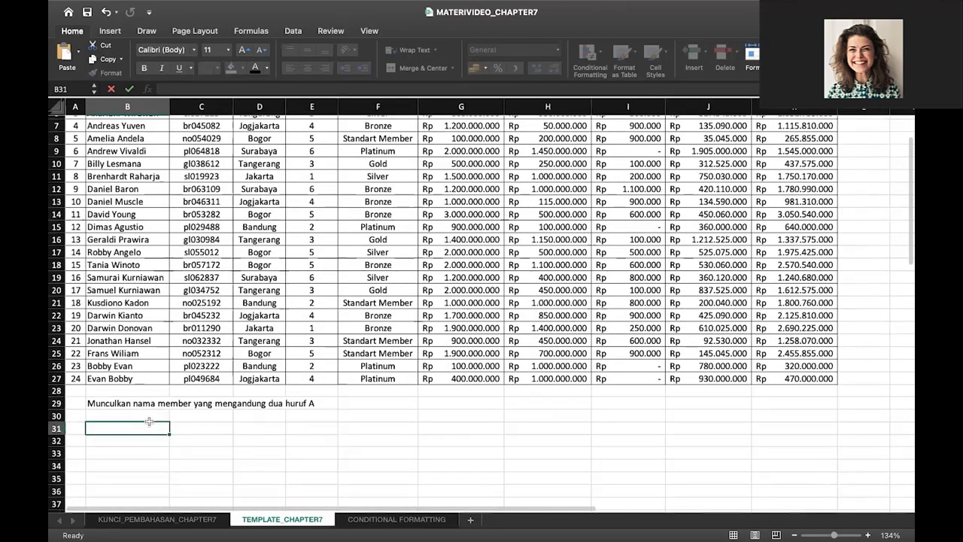
{"action": "left_click", "coordinate": [150, 417]}
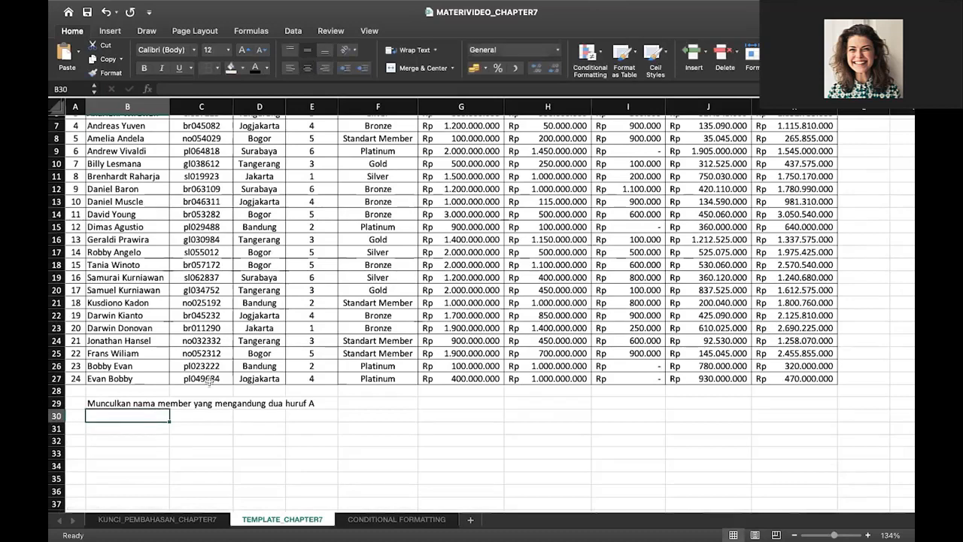
{"action": "scroll", "coordinate": [208, 383], "scroll_direction": "down", "scroll_amount": 1}
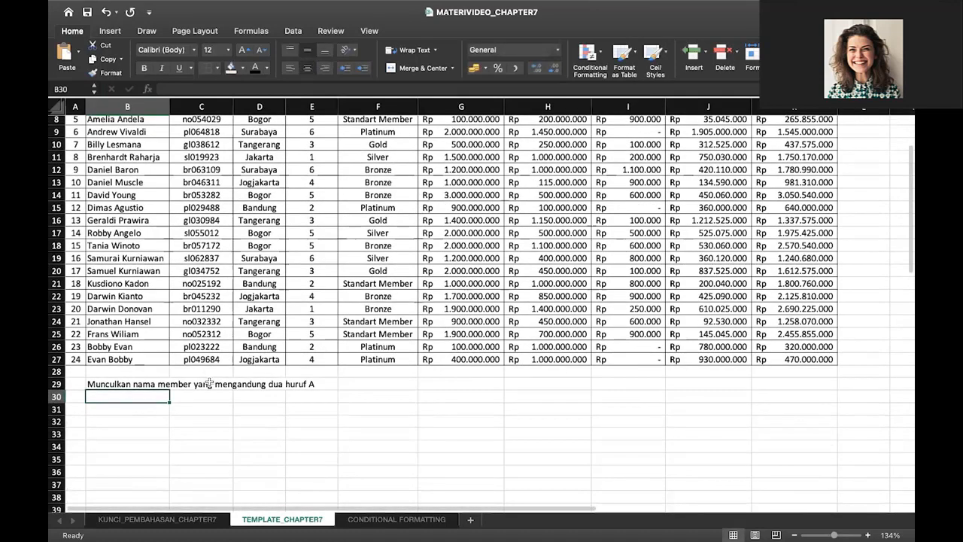
{"action": "scroll", "coordinate": [208, 384], "scroll_direction": "up", "scroll_amount": 3}
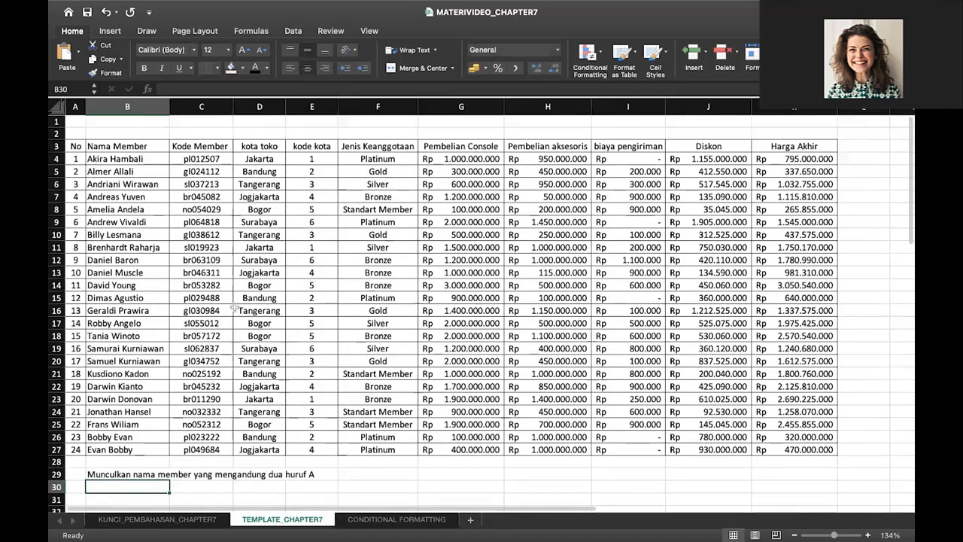
{"action": "left_click", "coordinate": [146, 148]}
{"action": "key", "text": "super+c"}
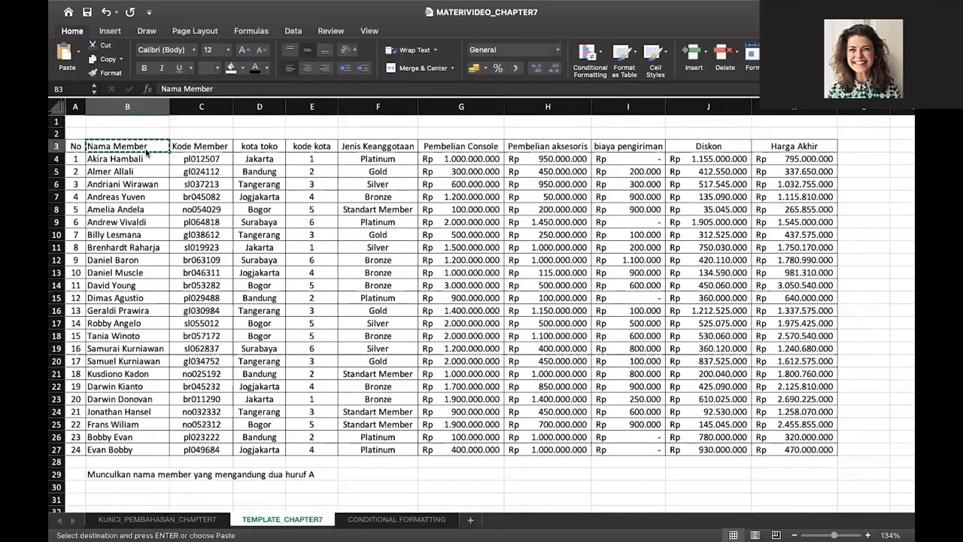
{"action": "scroll", "coordinate": [144, 225], "scroll_direction": "down", "scroll_amount": 5}
{"action": "left_click", "coordinate": [120, 265]}
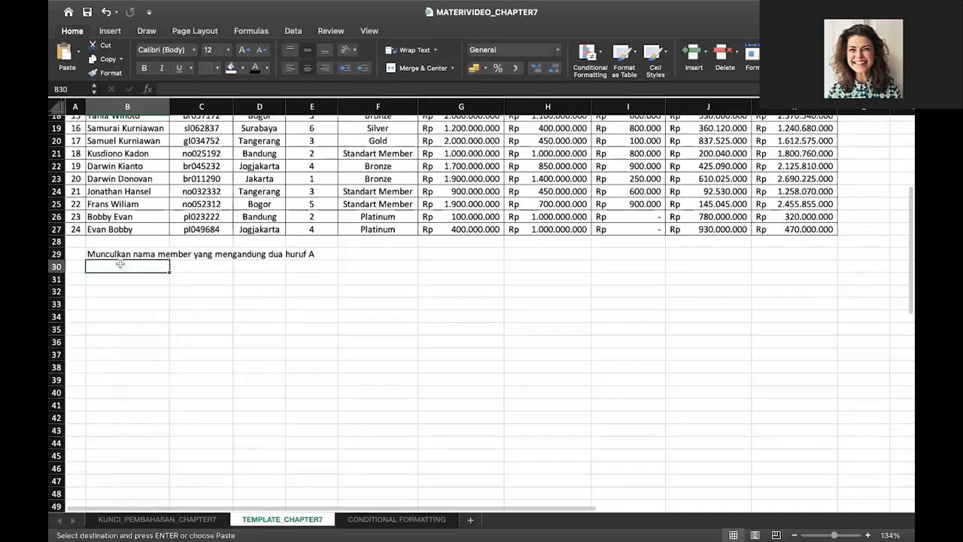
{"action": "key", "text": "super+v"}
Step: Enter the criterion *a*a* in B31 and centre the contents of B30:B31
{"action": "scroll", "coordinate": [122, 279], "scroll_direction": "up", "scroll_amount": 1}
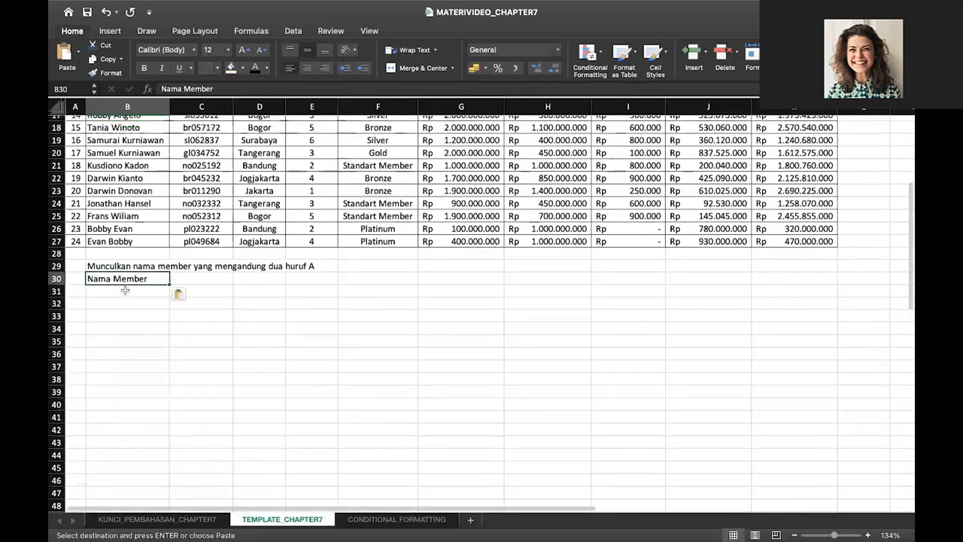
{"action": "left_click", "coordinate": [125, 290]}
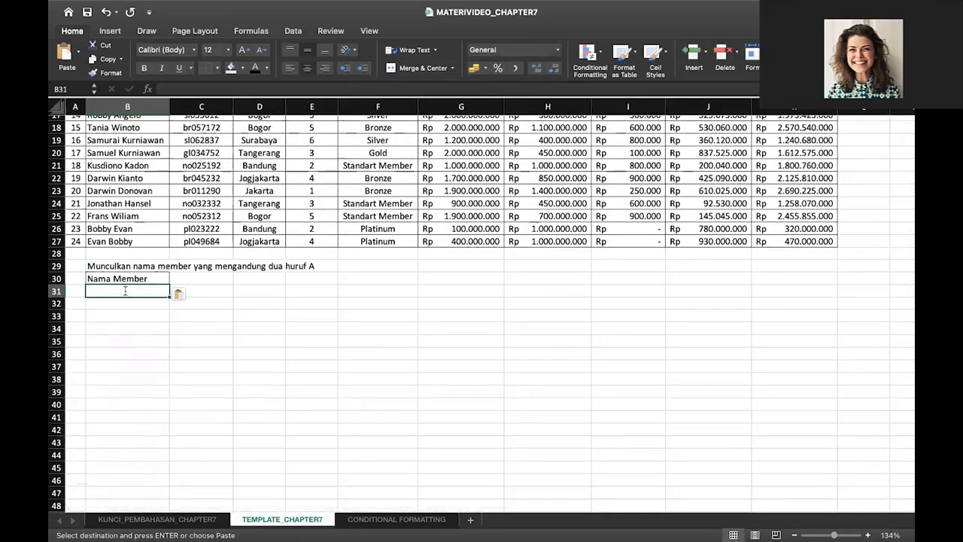
{"action": "type", "text": "*a*aa"}
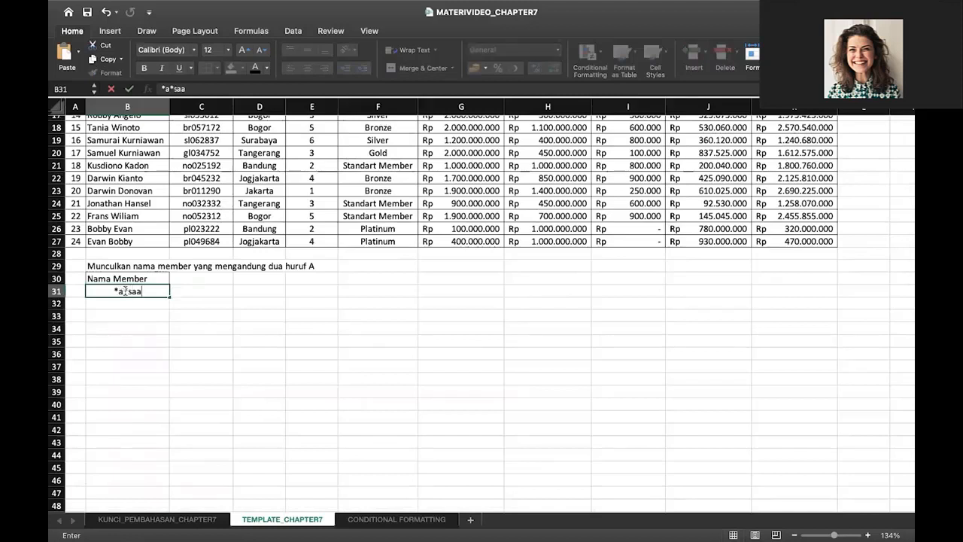
{"action": "key", "text": "BackSpace"}
{"action": "type", "text": "*"}
{"action": "left_click_drag", "start_coordinate": [136, 278], "coordinate": [136, 291]}
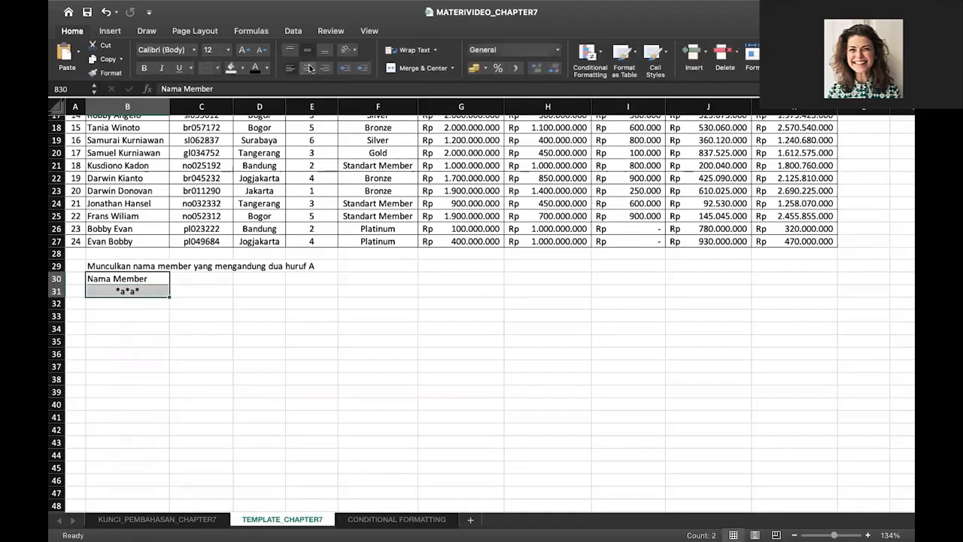
{"action": "left_click", "coordinate": [309, 69]}
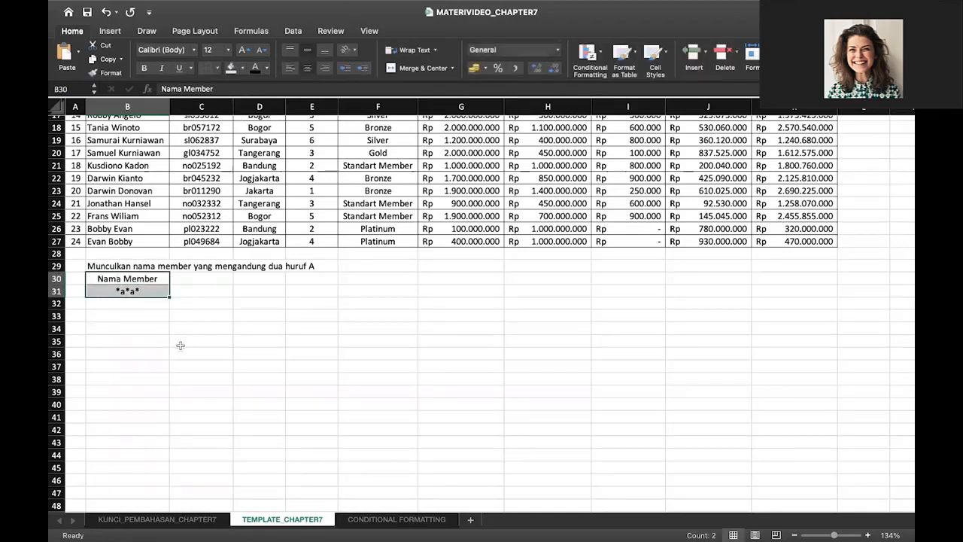
Step: Start an Advanced Filter that copies to another location, and clear its existing list, criteria and destination ranges
{"action": "left_click", "coordinate": [79, 313]}
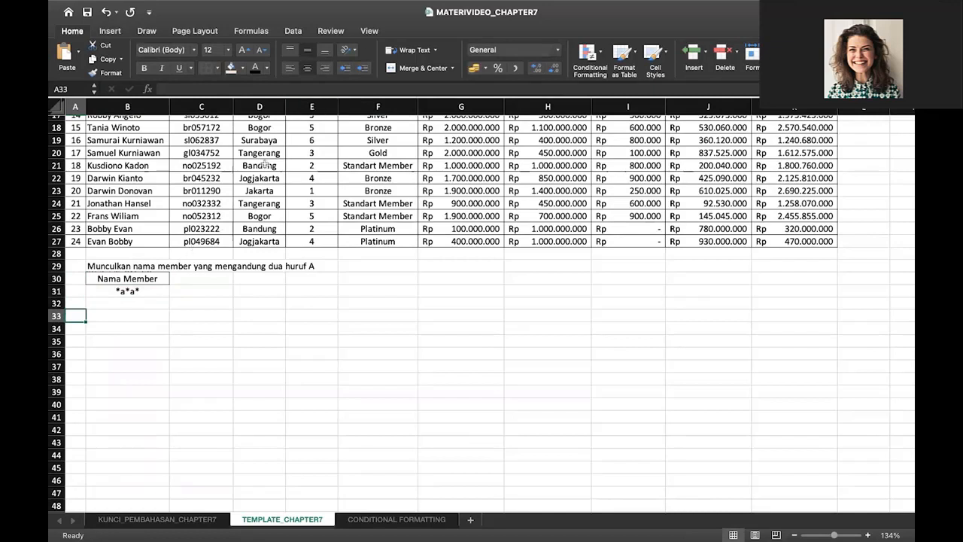
{"action": "left_click", "coordinate": [292, 31]}
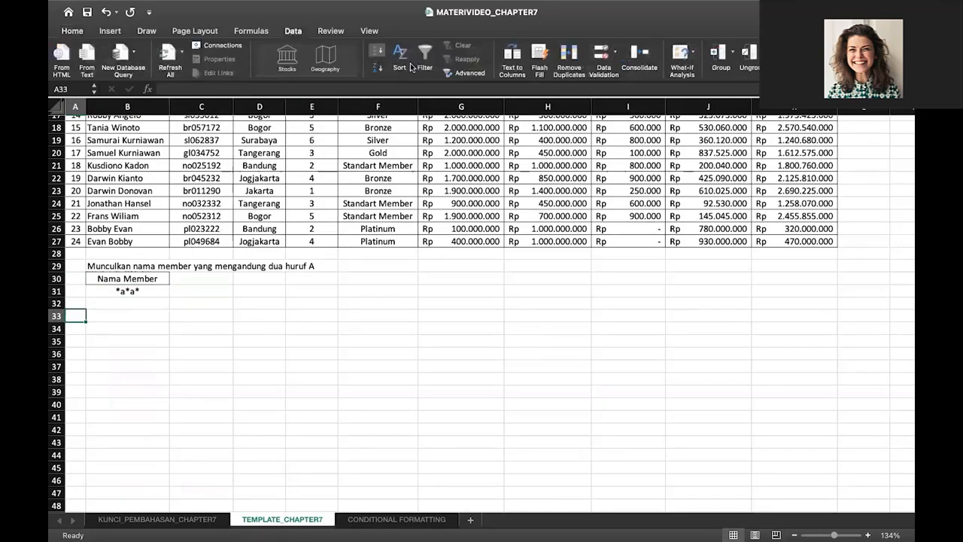
{"action": "left_click", "coordinate": [455, 72]}
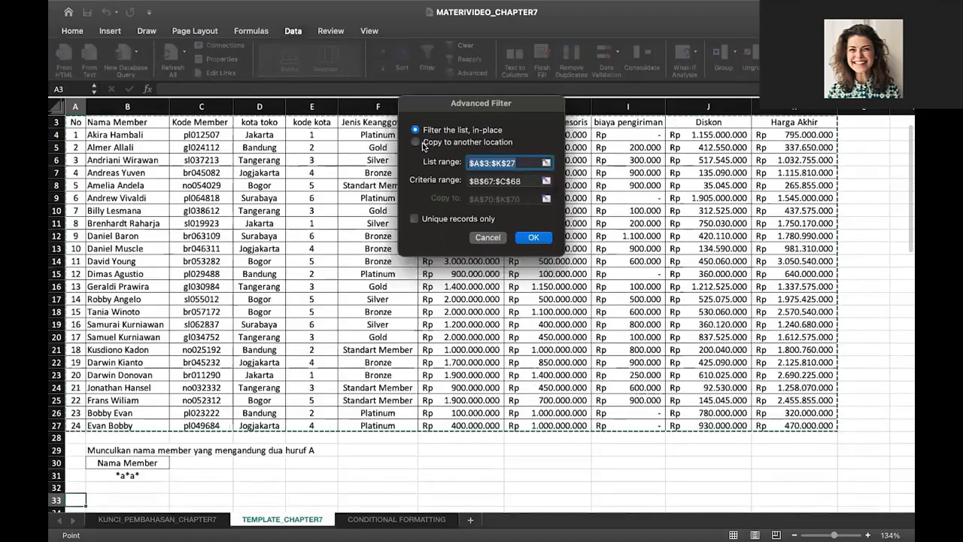
{"action": "left_click", "coordinate": [419, 143]}
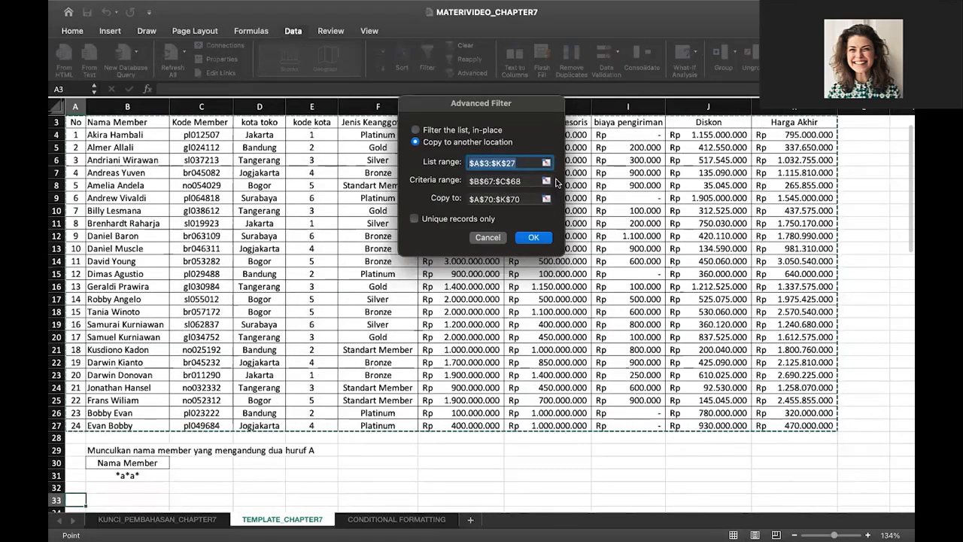
{"action": "key", "text": "BackSpace"}
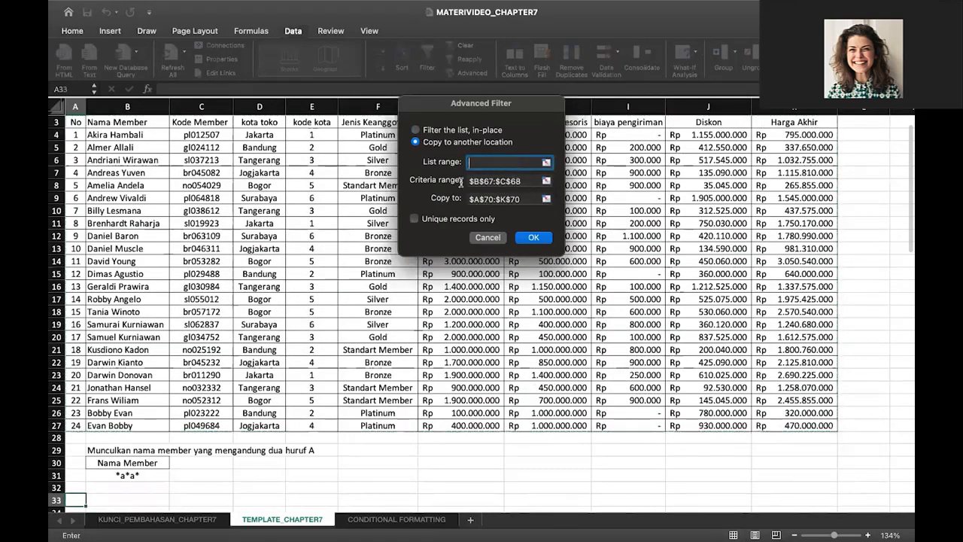
{"action": "left_click", "coordinate": [474, 180]}
{"action": "key", "text": "BackSpace"}
{"action": "left_click", "coordinate": [517, 199]}
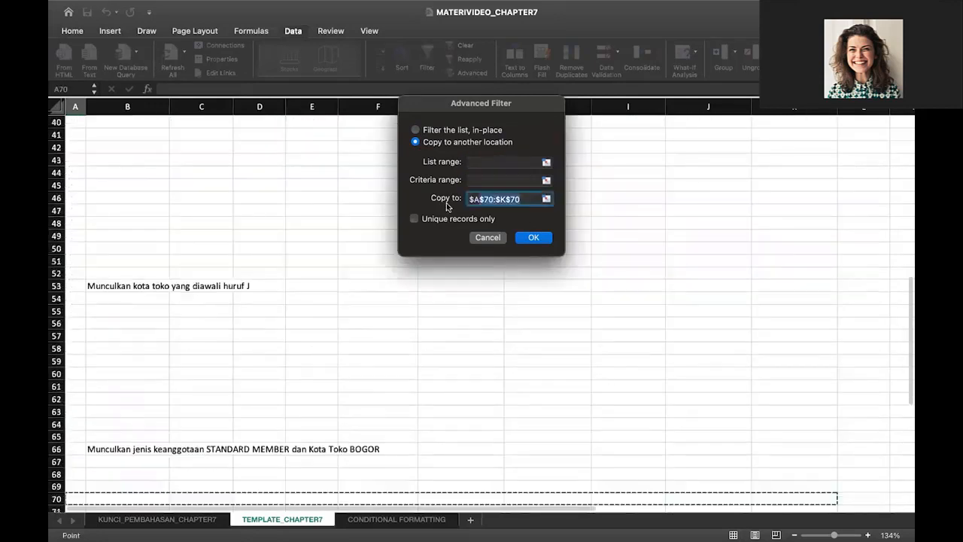
{"action": "key", "text": "BackSpace"}
Step: Set the filter's list range to the member table A3:K27 and its criteria range to B30:B31
{"action": "left_click", "coordinate": [493, 163]}
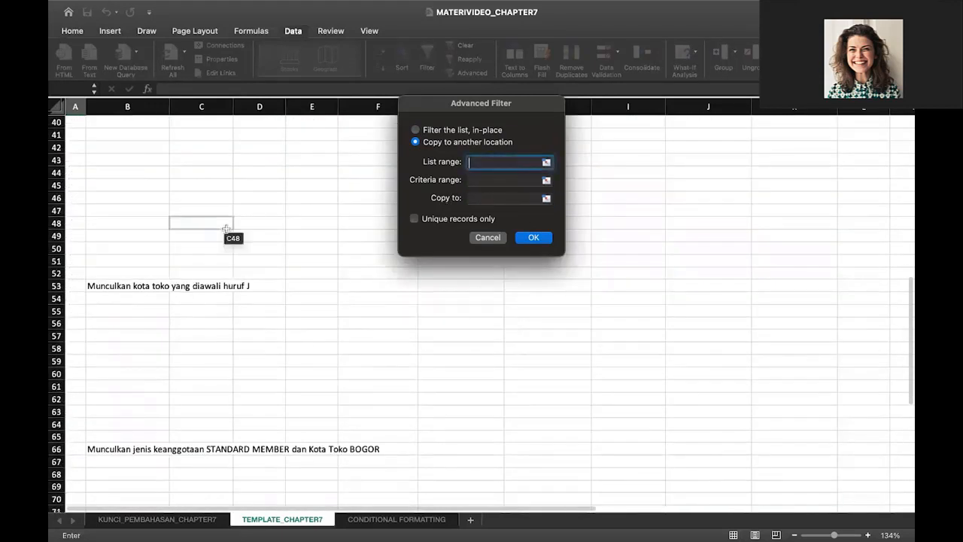
{"action": "scroll", "coordinate": [225, 230], "scroll_direction": "up", "scroll_amount": 10}
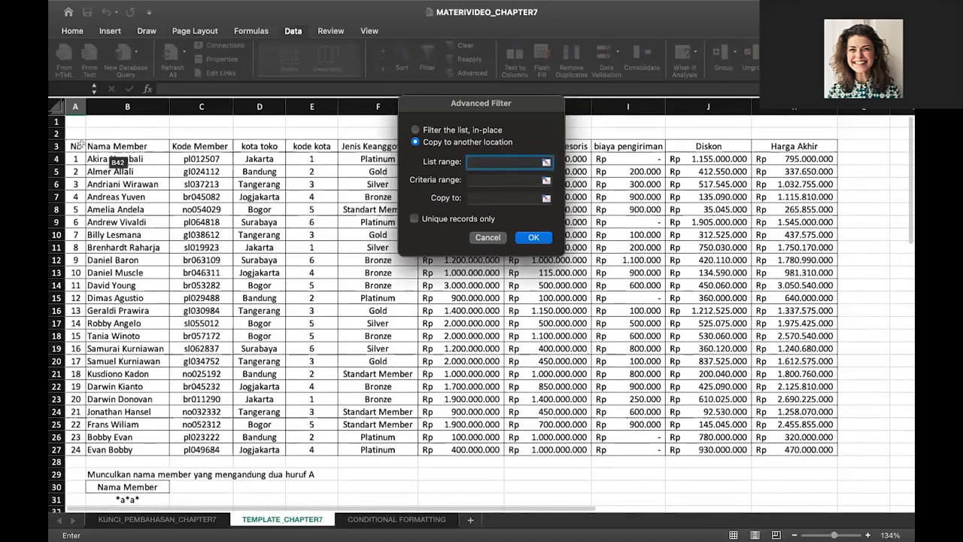
{"action": "left_click_drag", "start_coordinate": [73, 146], "coordinate": [835, 454]}
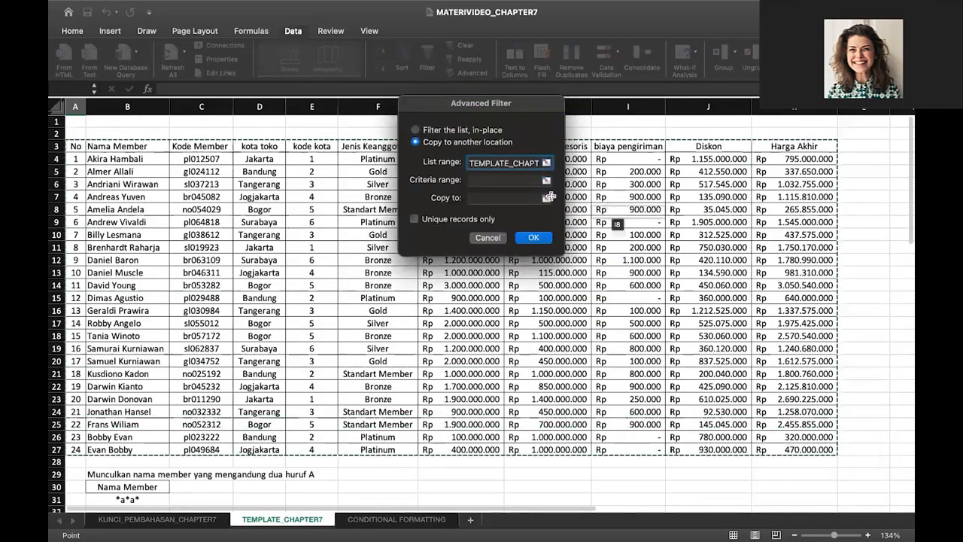
{"action": "left_click", "coordinate": [511, 180]}
{"action": "scroll", "coordinate": [245, 351], "scroll_direction": "down", "scroll_amount": 10}
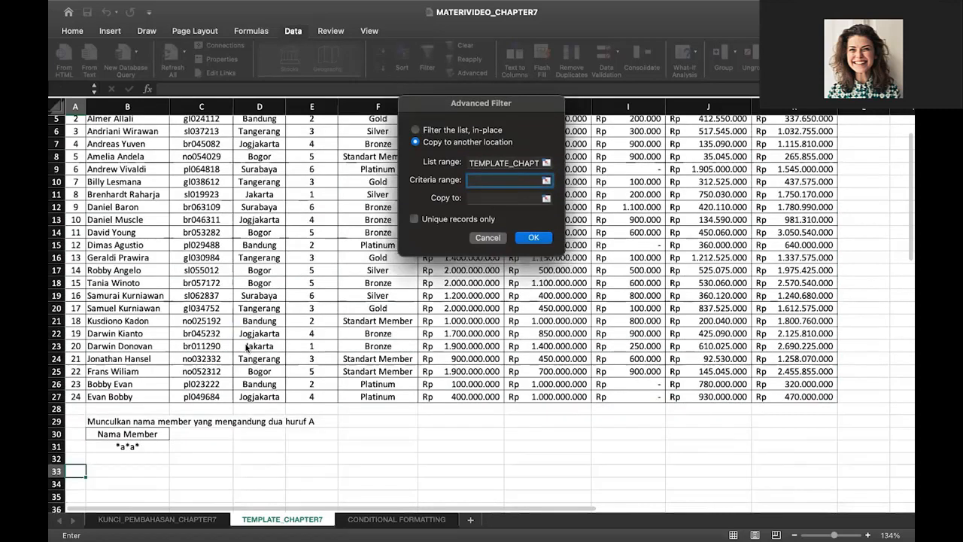
{"action": "scroll", "coordinate": [130, 239], "scroll_direction": "up", "scroll_amount": 1}
{"action": "left_click_drag", "start_coordinate": [130, 238], "coordinate": [130, 252]}
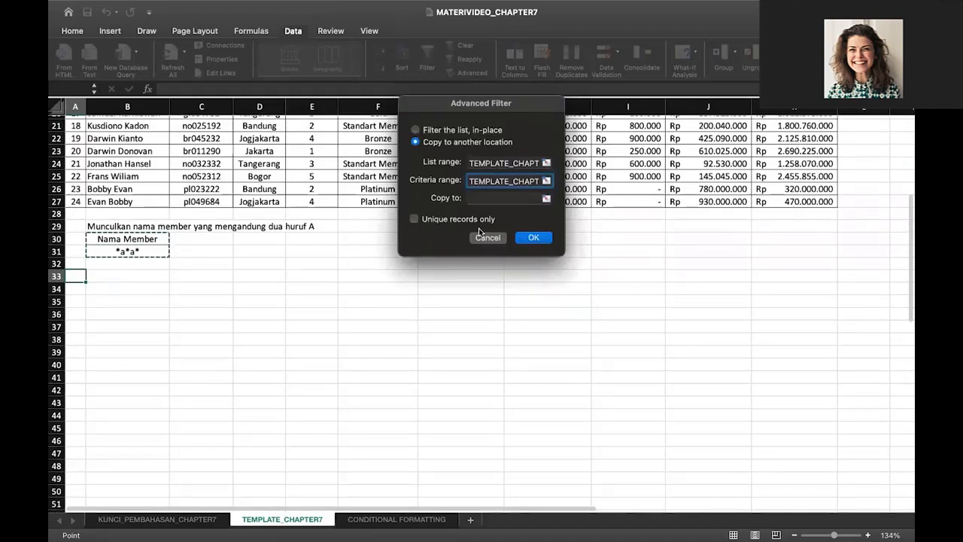
Step: Set cell A33 as the filter's copy destination and run the filter
{"action": "left_click", "coordinate": [482, 198]}
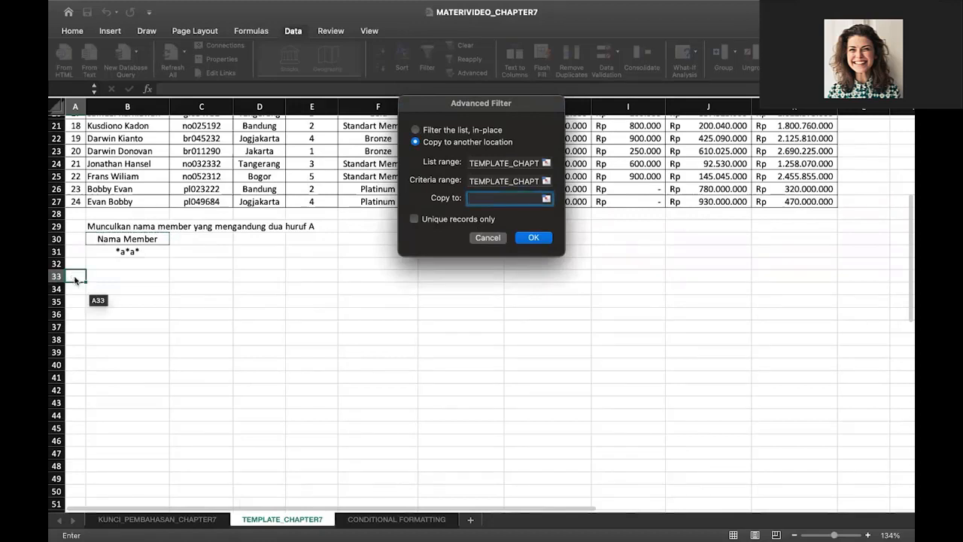
{"action": "left_click", "coordinate": [74, 279]}
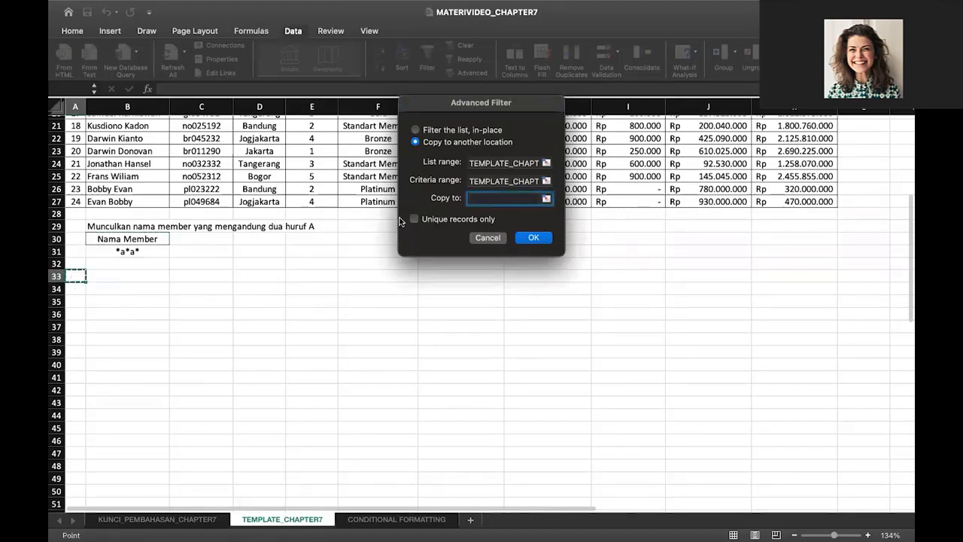
{"action": "left_click", "coordinate": [534, 238]}
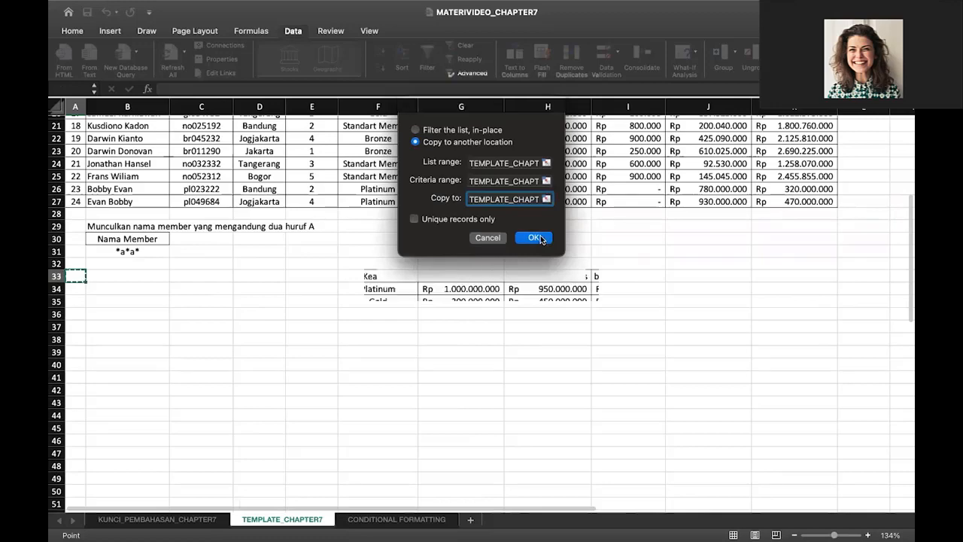
Step: Examine the filtered member list against its criterion, and check the rows beneath it for the remaining questions
{"action": "scroll", "coordinate": [358, 330], "scroll_direction": "down", "scroll_amount": 5}
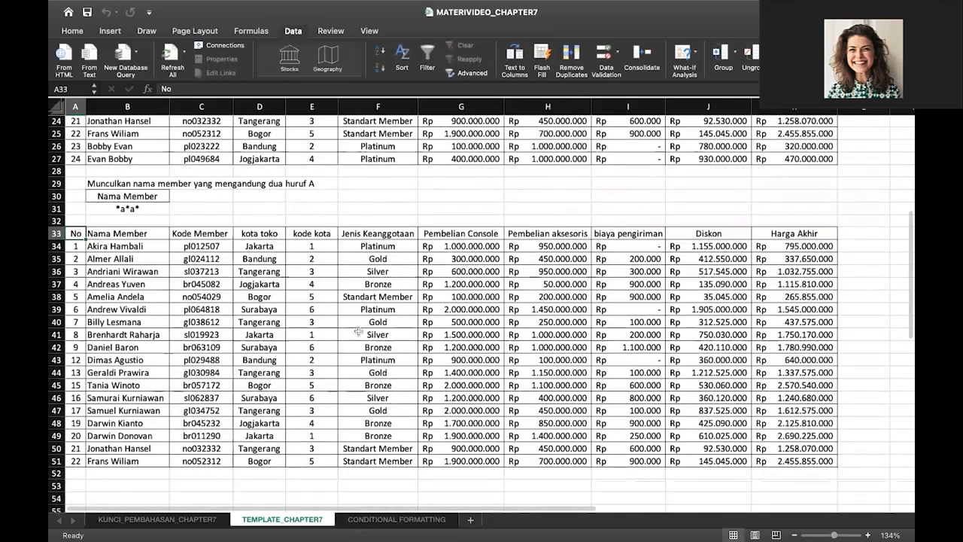
{"action": "scroll", "coordinate": [358, 331], "scroll_direction": "down", "scroll_amount": 10}
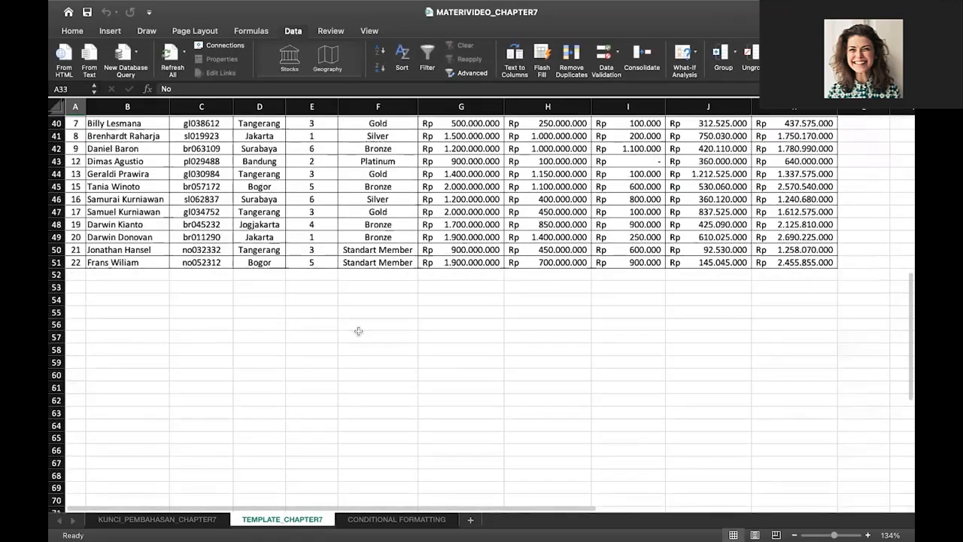
{"action": "scroll", "coordinate": [358, 331], "scroll_direction": "down", "scroll_amount": 5}
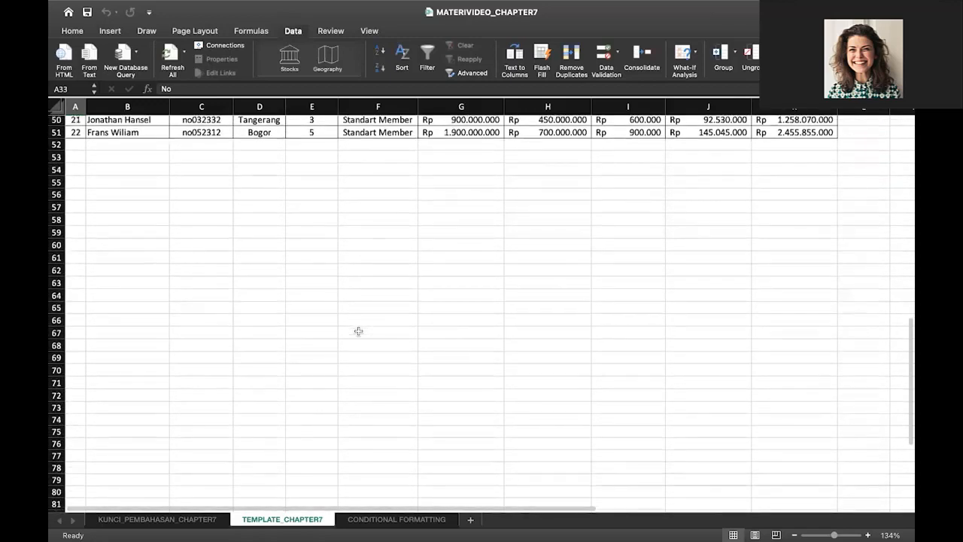
{"action": "scroll", "coordinate": [358, 331], "scroll_direction": "up", "scroll_amount": 8}
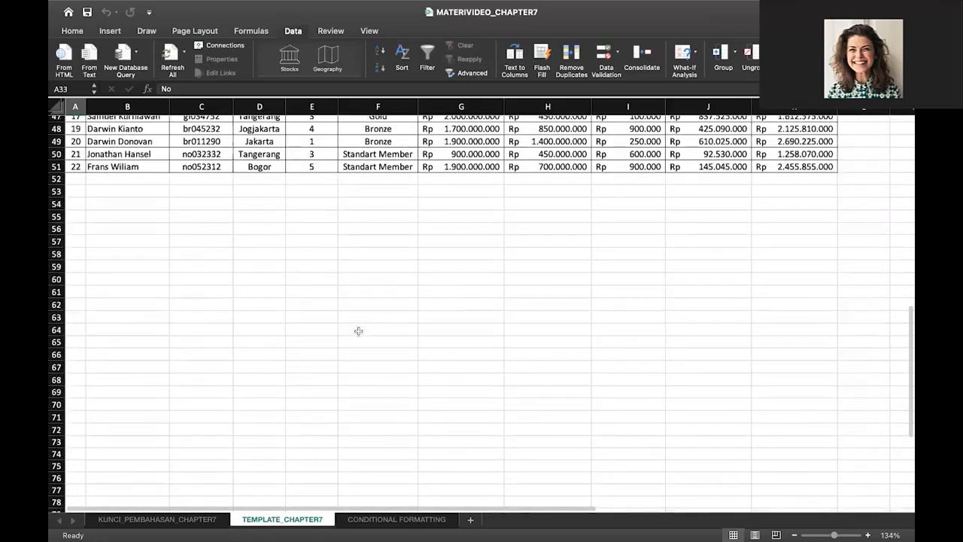
{"action": "scroll", "coordinate": [358, 331], "scroll_direction": "up", "scroll_amount": 1}
{"action": "left_click", "coordinate": [194, 316]}
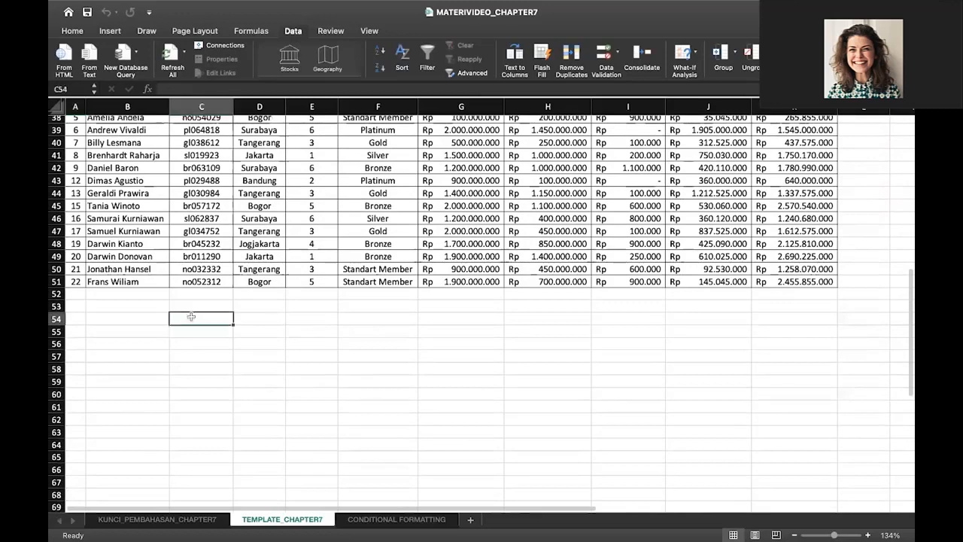
{"action": "left_click", "coordinate": [134, 316]}
{"action": "scroll", "coordinate": [134, 315], "scroll_direction": "up", "scroll_amount": 10}
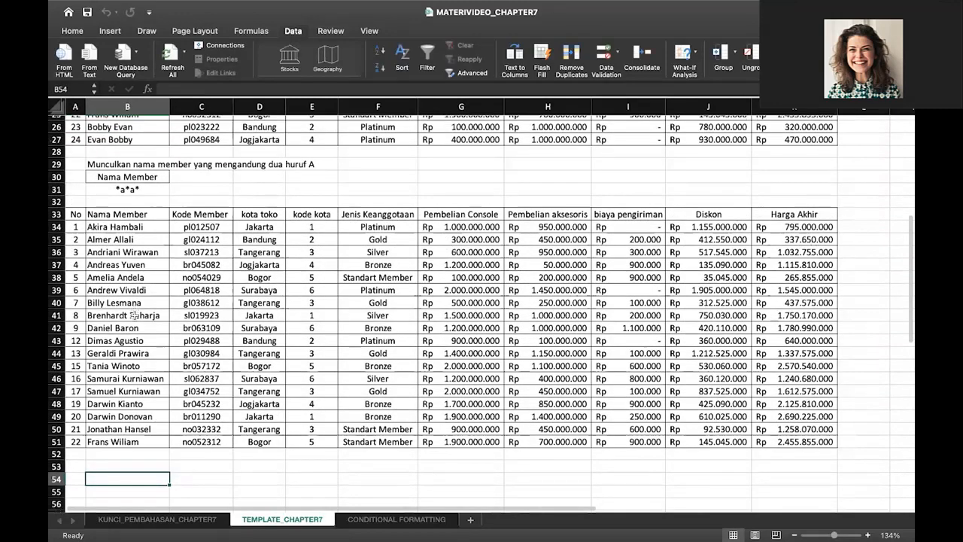
{"action": "scroll", "coordinate": [162, 384], "scroll_direction": "down", "scroll_amount": 3}
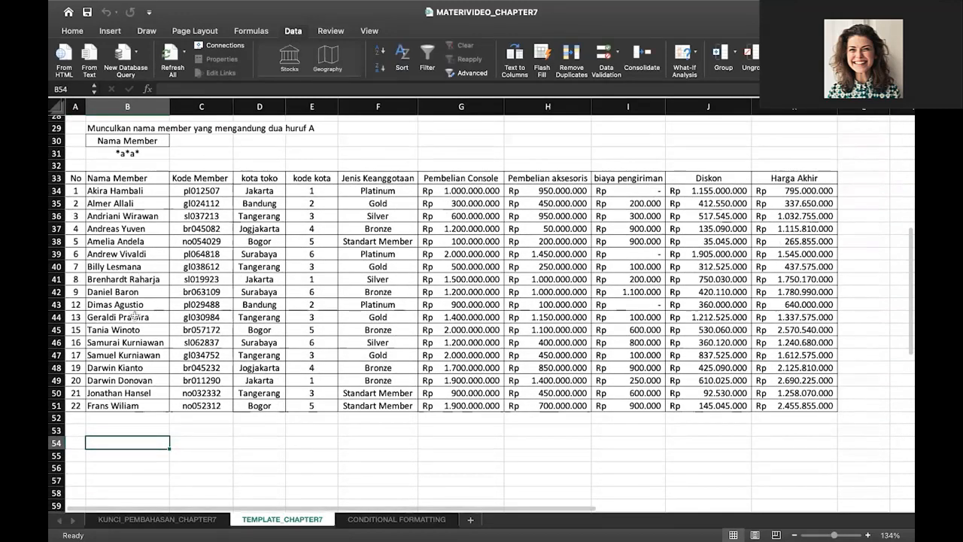
Step: Compare the filtered list with the KUNCI_PEMBAHASAN_CHAPTER7 sheet, and return to the rows below the list on TEMPLATE_CHAPTER7
{"action": "left_click", "coordinate": [192, 520]}
{"action": "scroll", "coordinate": [134, 315], "scroll_direction": "up", "scroll_amount": 10}
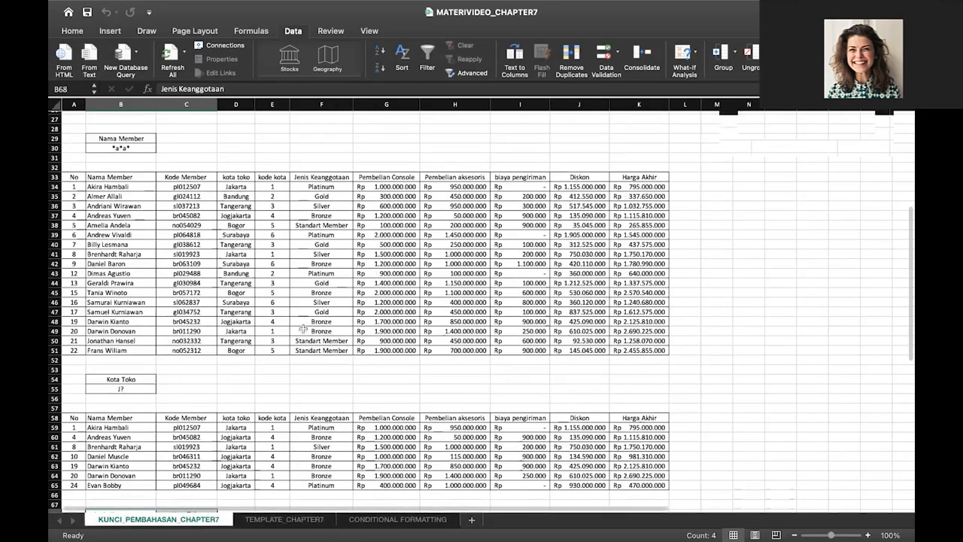
{"action": "left_click", "coordinate": [325, 522]}
{"action": "scroll", "coordinate": [185, 428], "scroll_direction": "down", "scroll_amount": 2}
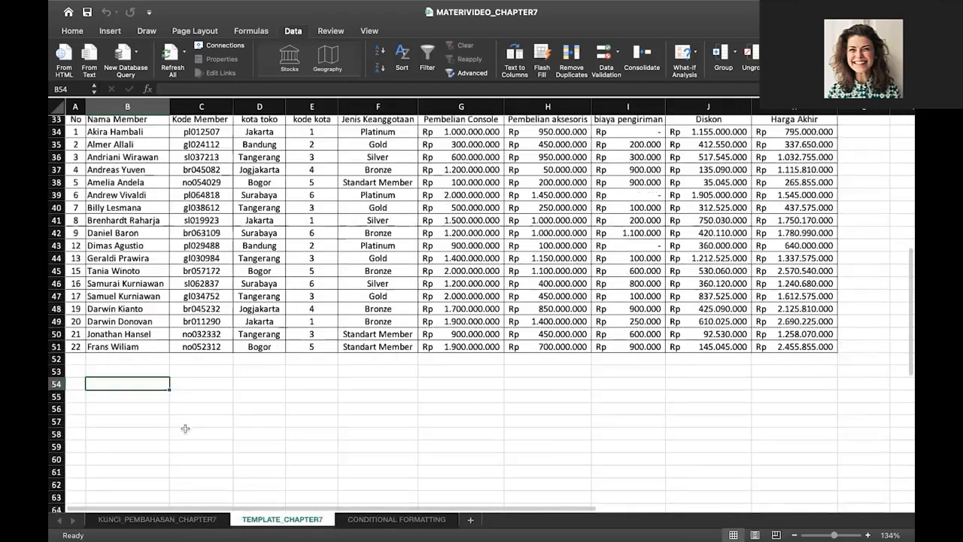
Step: Copy the kota toko header from the member table into B54 below the first filtered list
{"action": "scroll", "coordinate": [291, 186], "scroll_direction": "up", "scroll_amount": 12}
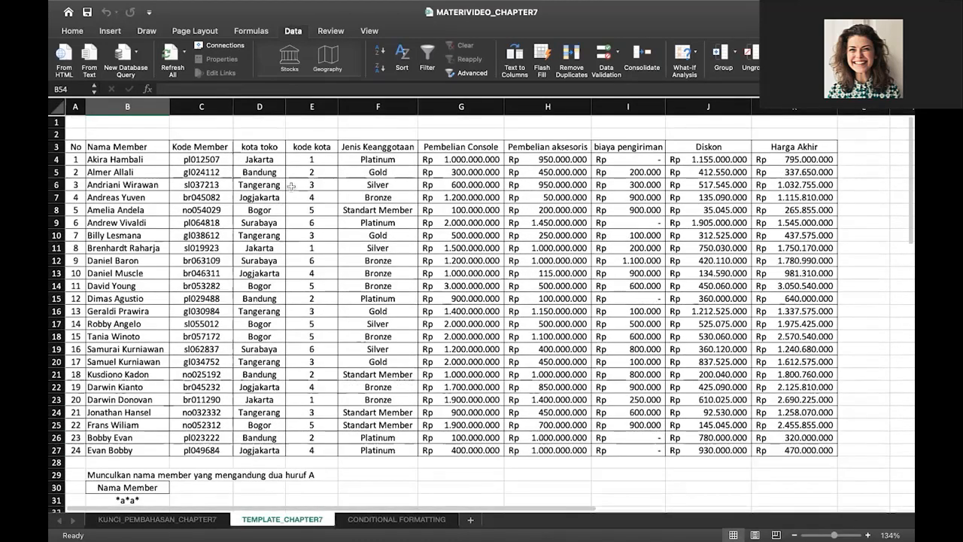
{"action": "left_click", "coordinate": [255, 147]}
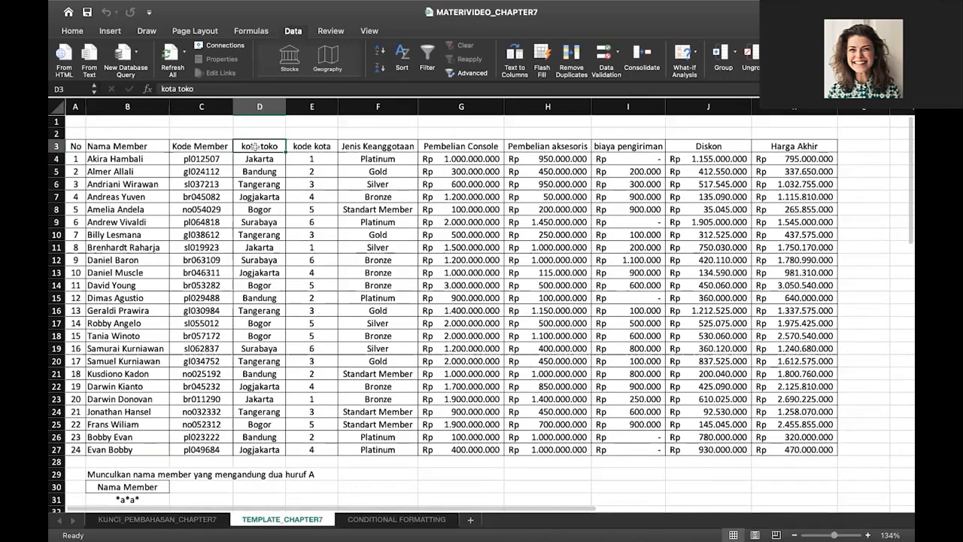
{"action": "key", "text": "ctrl+c"}
{"action": "scroll", "coordinate": [255, 146], "scroll_direction": "down", "scroll_amount": 12}
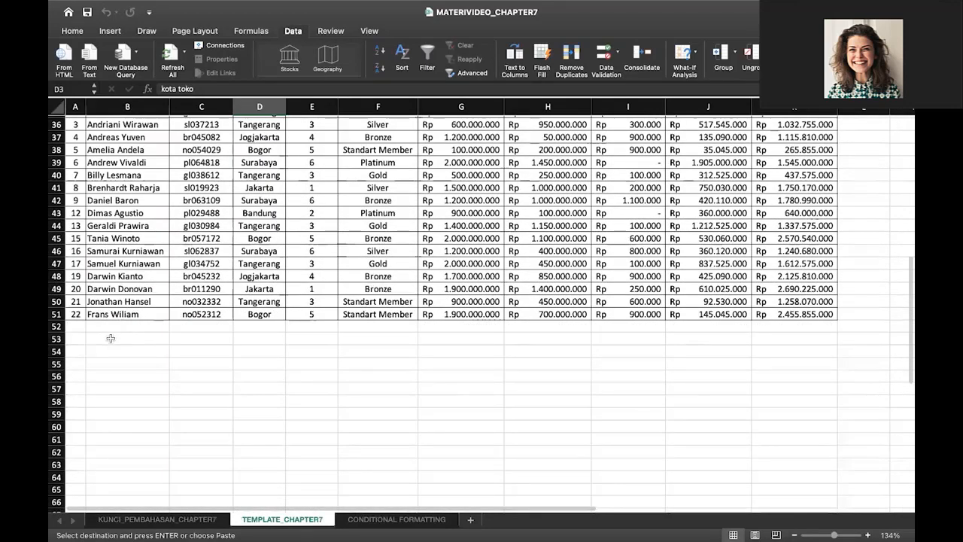
{"action": "left_click", "coordinate": [111, 338]}
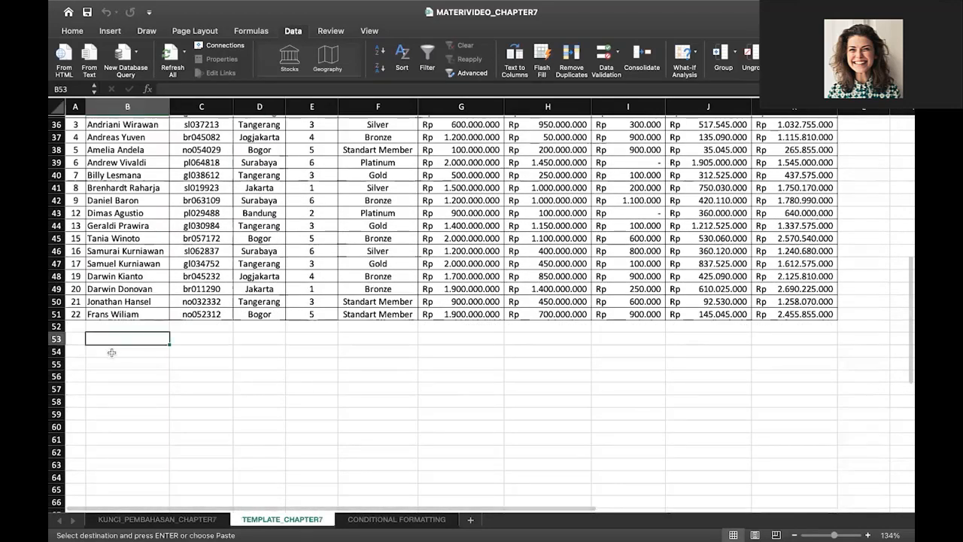
{"action": "left_click", "coordinate": [113, 352]}
{"action": "key", "text": "ctrl+v"}
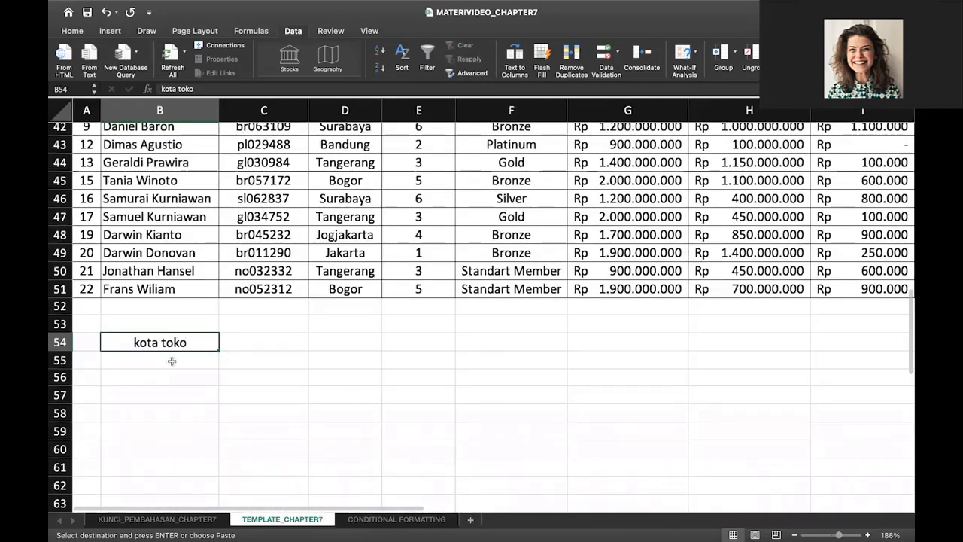
Step: Enter the criterion J? in B55 under the kota toko header
{"action": "left_click", "coordinate": [168, 361]}
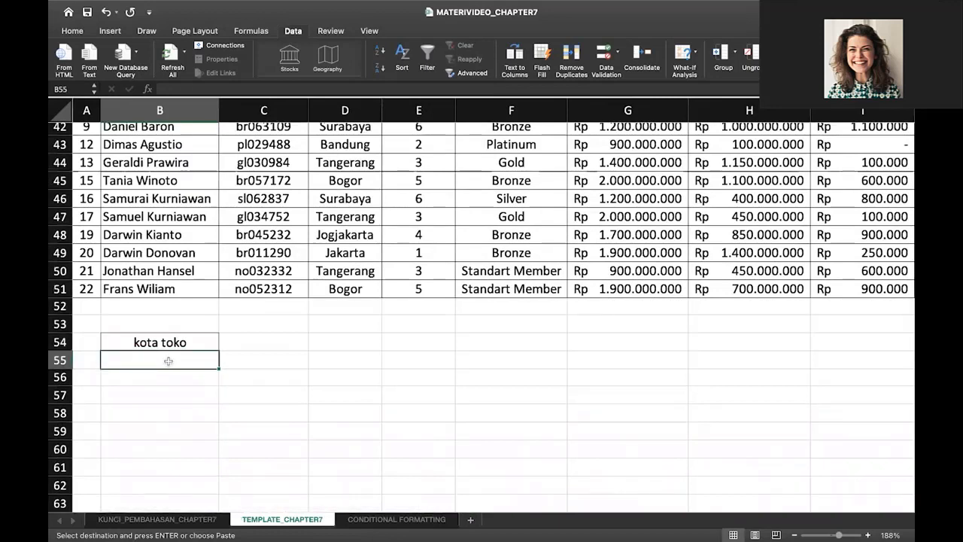
{"action": "type", "text": "j?"}
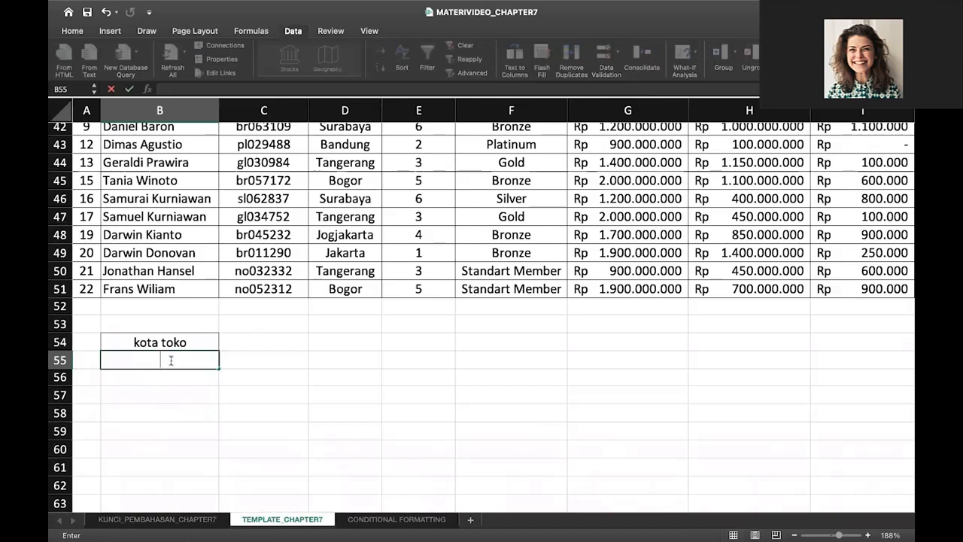
{"action": "type", "text": "K"}
{"action": "key", "text": "BackSpace"}
{"action": "key", "text": "BackSpace"}
{"action": "type", "text": "J"}
{"action": "key", "text": "Return"}
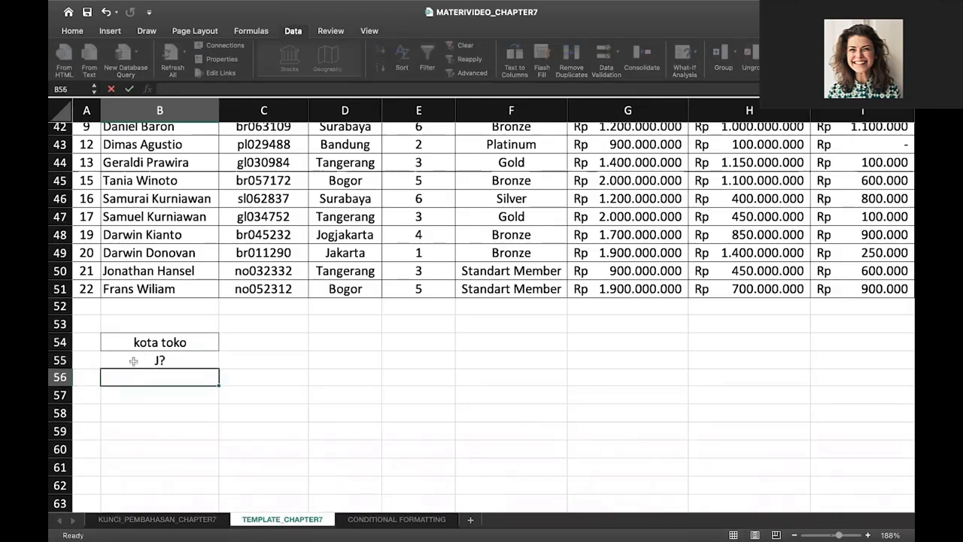
Step: Set up an Advanced Filter on the member table that copies to another location, with B54:B55 as its criteria range
{"action": "left_click", "coordinate": [84, 392]}
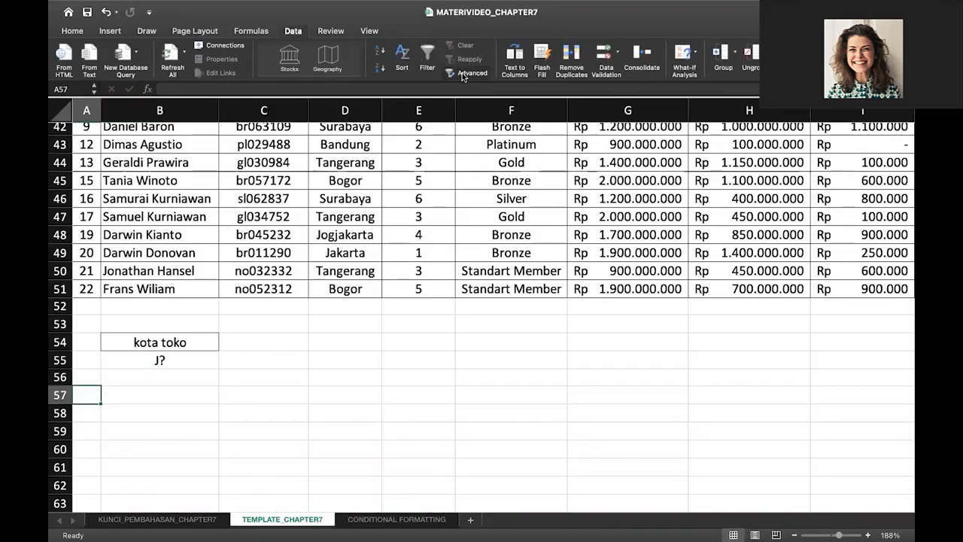
{"action": "left_click", "coordinate": [462, 75]}
{"action": "left_click", "coordinate": [426, 142]}
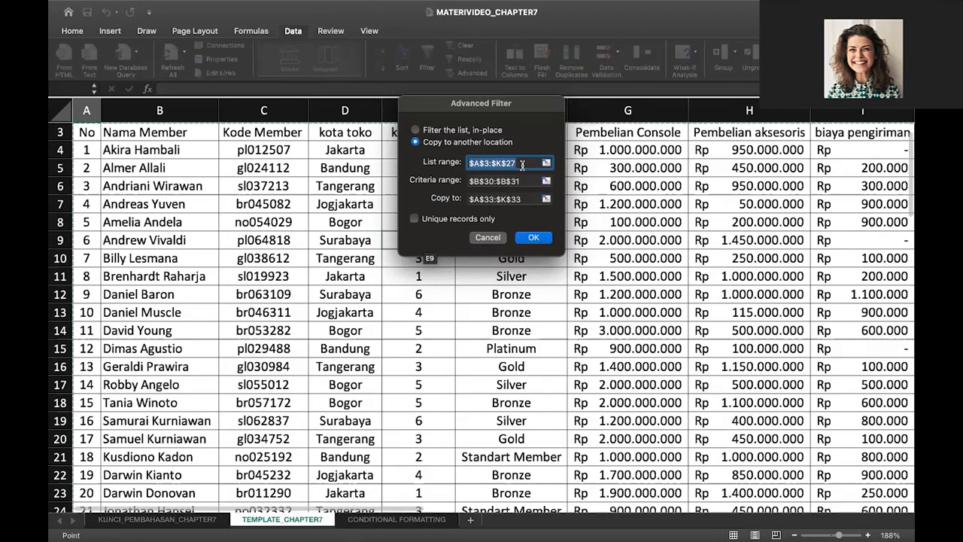
{"action": "left_click", "coordinate": [470, 180]}
{"action": "key", "text": "BackSpace"}
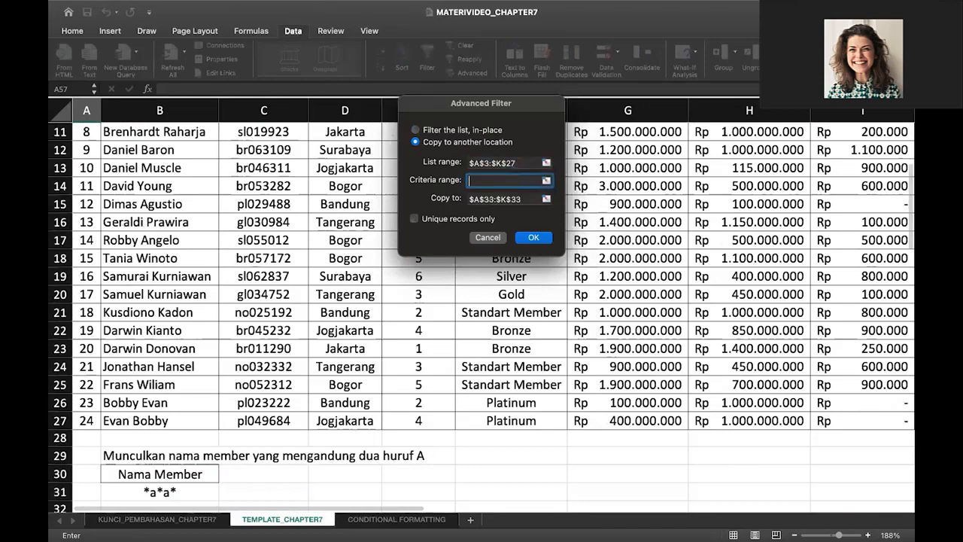
{"action": "left_click", "coordinate": [518, 199]}
{"action": "key", "text": "BackSpace"}
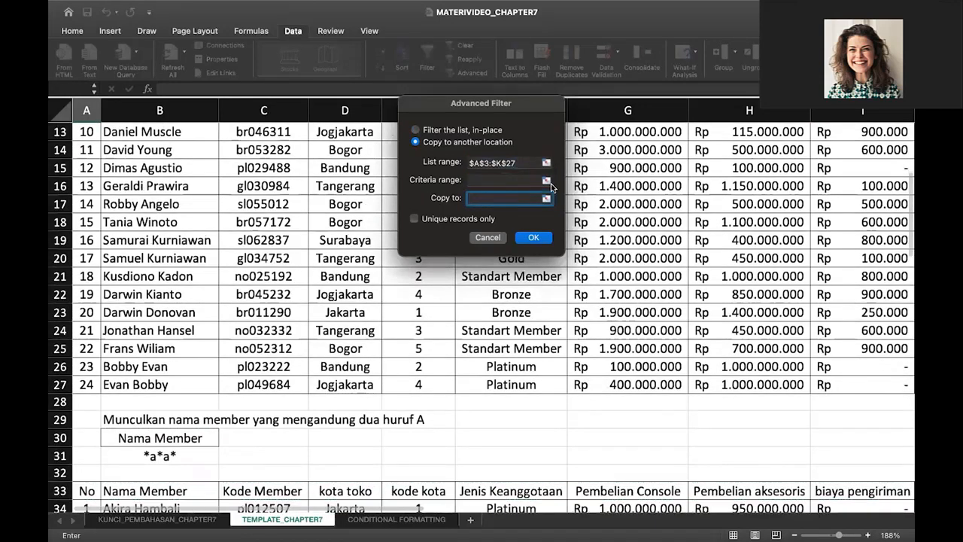
{"action": "left_click", "coordinate": [510, 182]}
{"action": "scroll", "coordinate": [223, 345], "scroll_direction": "down", "scroll_amount": 8}
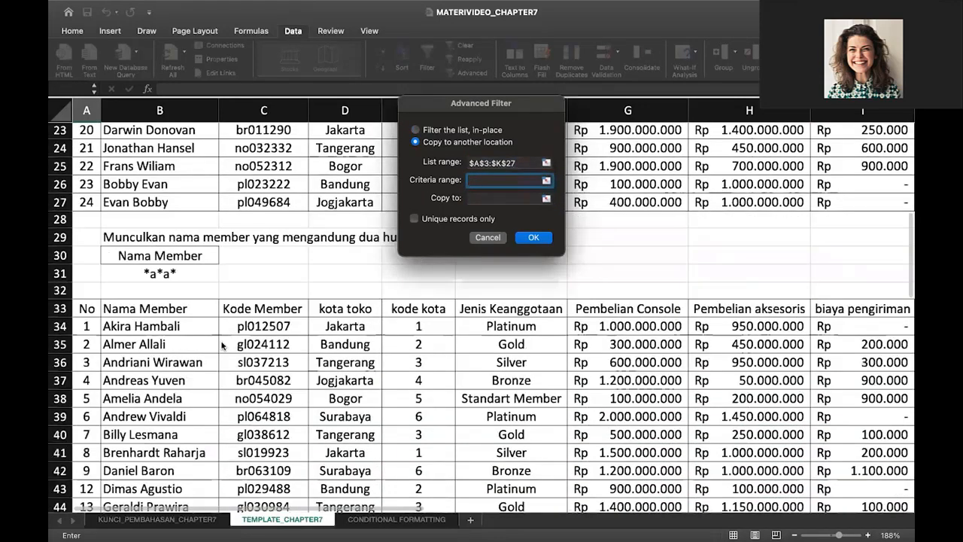
{"action": "scroll", "coordinate": [223, 344], "scroll_direction": "down", "scroll_amount": 5}
{"action": "left_click_drag", "start_coordinate": [166, 367], "coordinate": [160, 387]}
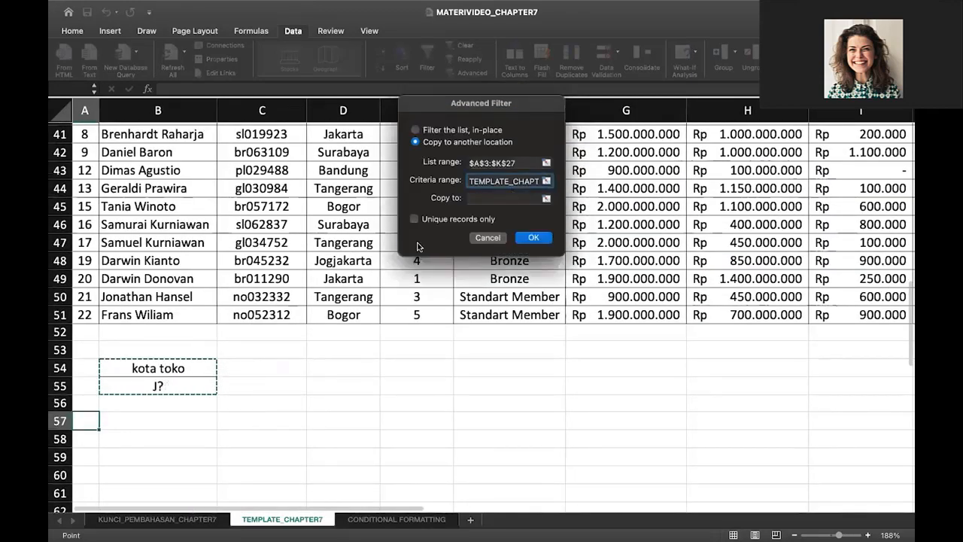
Step: Set cell A57 as the copy destination and run the filter for the kota toko criterion
{"action": "left_click", "coordinate": [493, 198]}
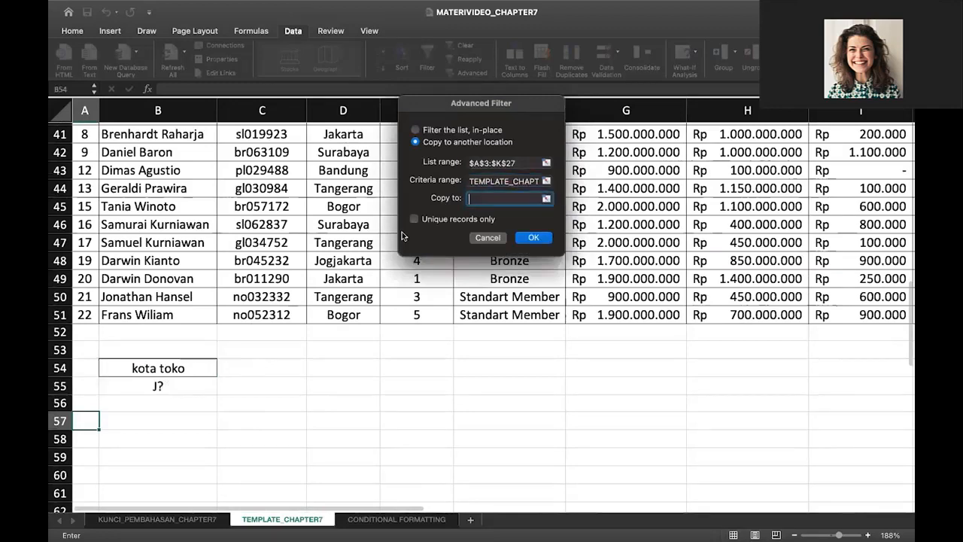
{"action": "left_click", "coordinate": [95, 412]}
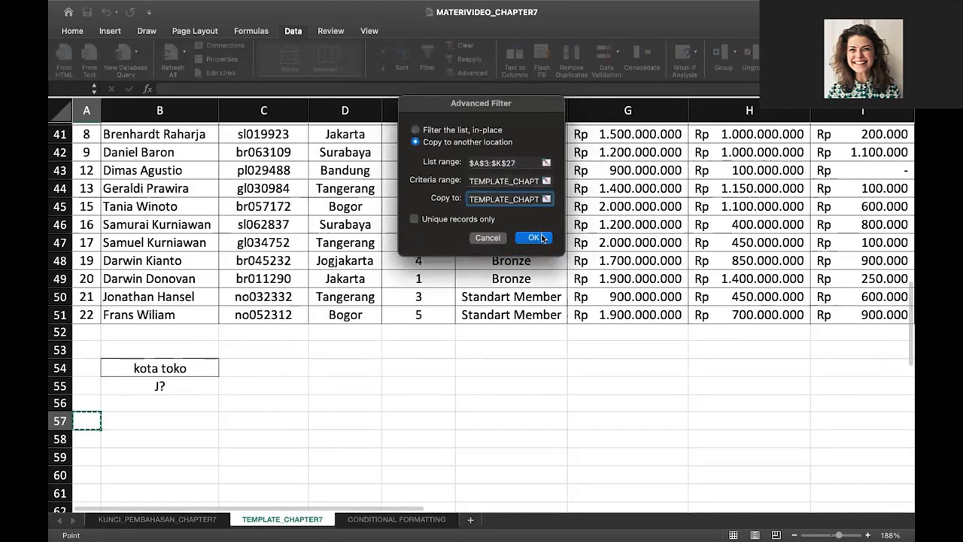
{"action": "left_click", "coordinate": [534, 237]}
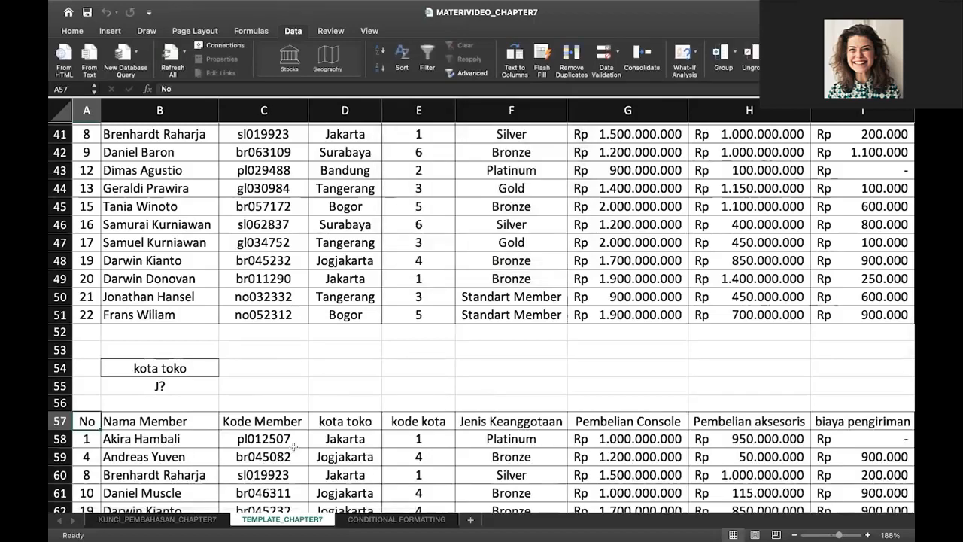
{"action": "scroll", "coordinate": [294, 446], "scroll_direction": "down", "scroll_amount": 5}
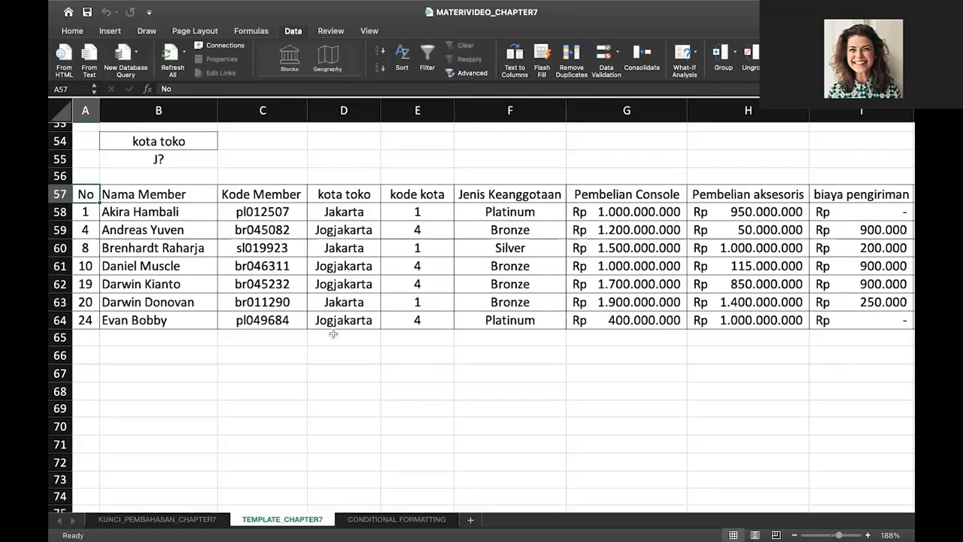
Step: Copy the Jenis Keanggotaan header from the member table into B67 below the second filtered list
{"action": "left_click", "coordinate": [140, 354]}
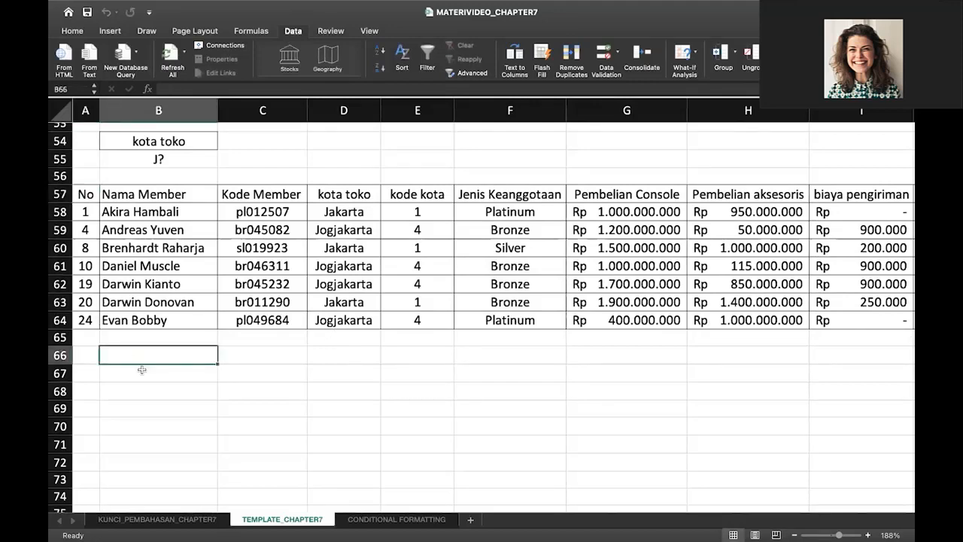
{"action": "left_click", "coordinate": [142, 369]}
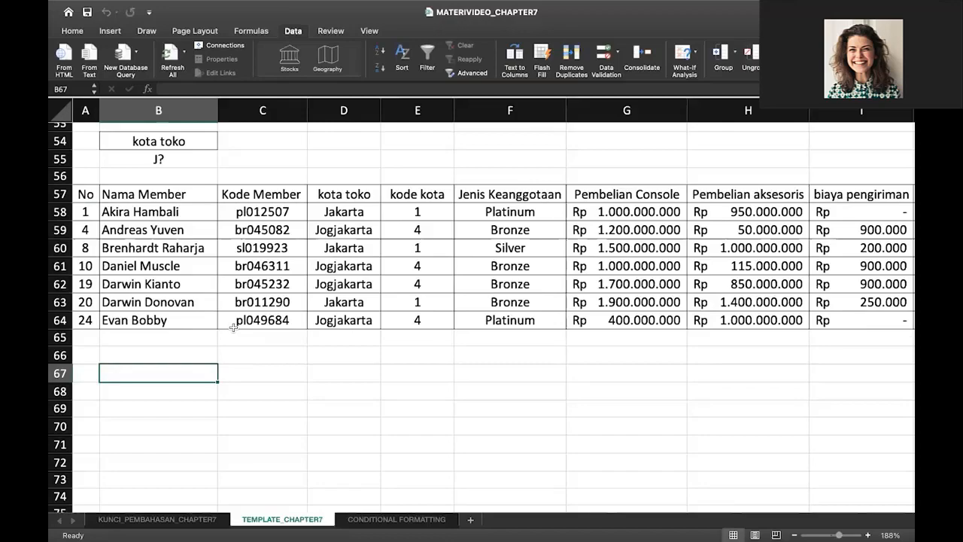
{"action": "scroll", "coordinate": [233, 331], "scroll_direction": "up", "scroll_amount": 15}
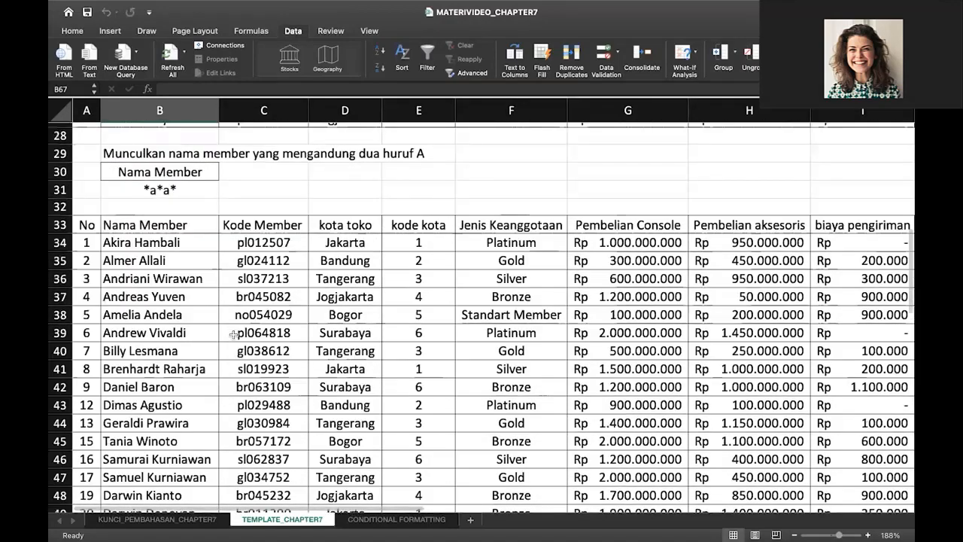
{"action": "scroll", "coordinate": [474, 203], "scroll_direction": "up", "scroll_amount": 4}
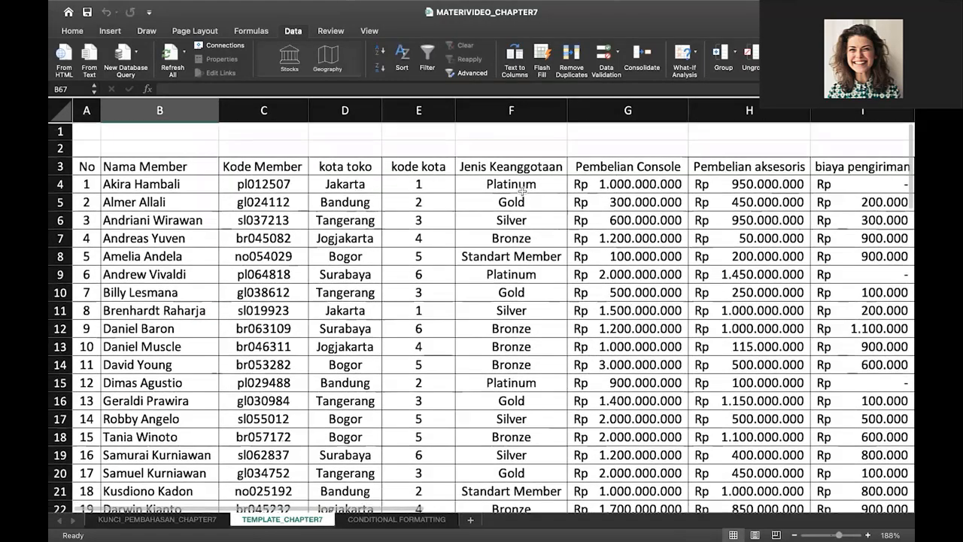
{"action": "left_click", "coordinate": [507, 172]}
{"action": "key", "text": "ctrl+c"}
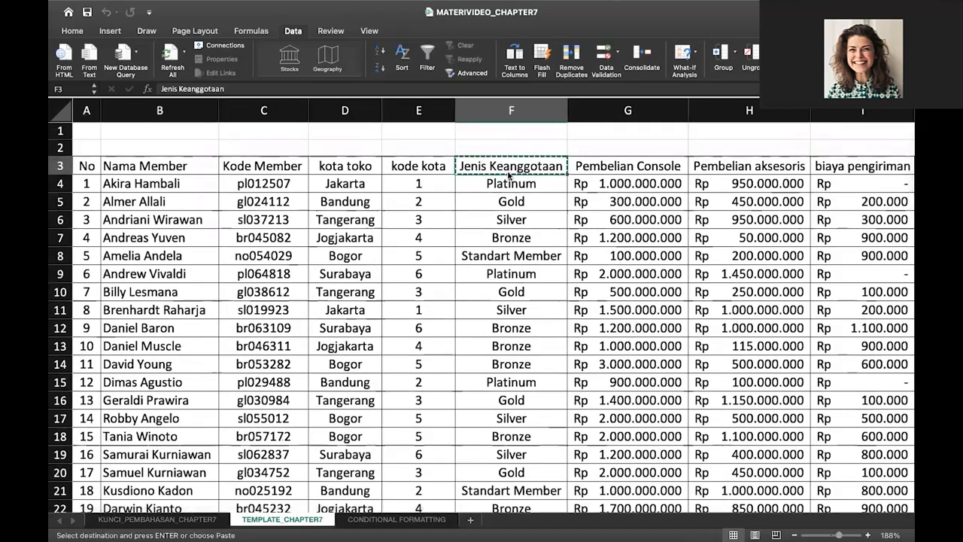
{"action": "scroll", "coordinate": [509, 173], "scroll_direction": "down", "scroll_amount": 7}
{"action": "scroll", "coordinate": [509, 175], "scroll_direction": "down", "scroll_amount": 10}
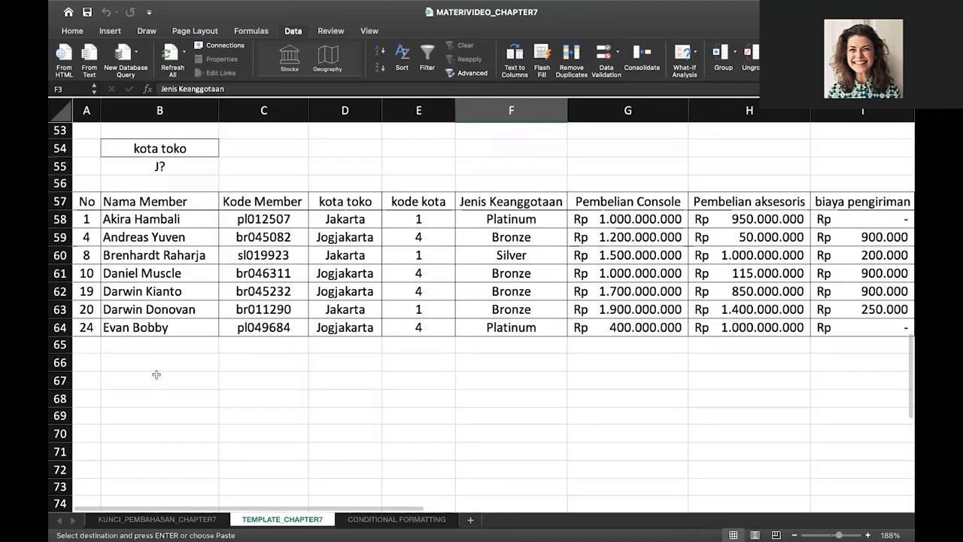
{"action": "left_click", "coordinate": [156, 375]}
{"action": "key", "text": "ctrl+v"}
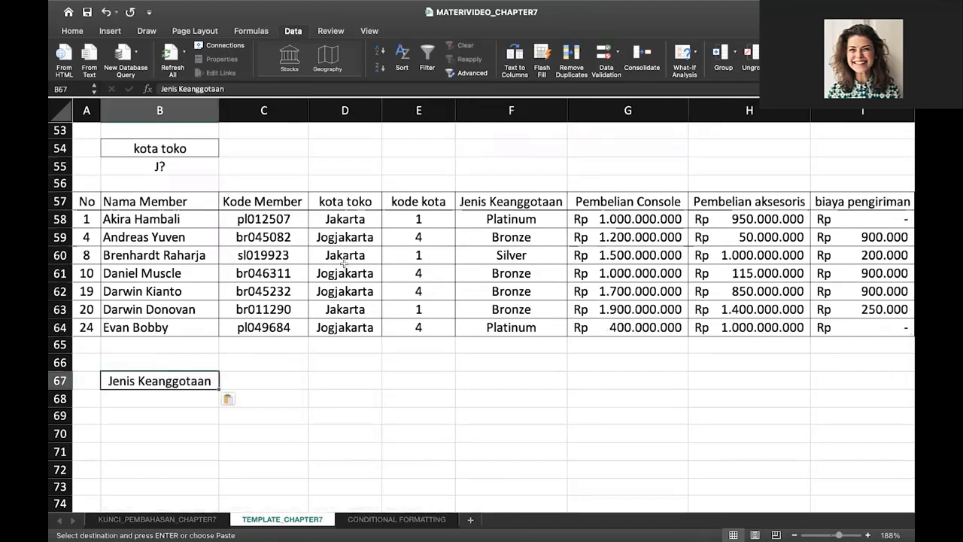
Step: Copy the Standart Member value from the member table into B68 as the Jenis Keanggotaan criterion
{"action": "scroll", "coordinate": [343, 261], "scroll_direction": "up", "scroll_amount": 10}
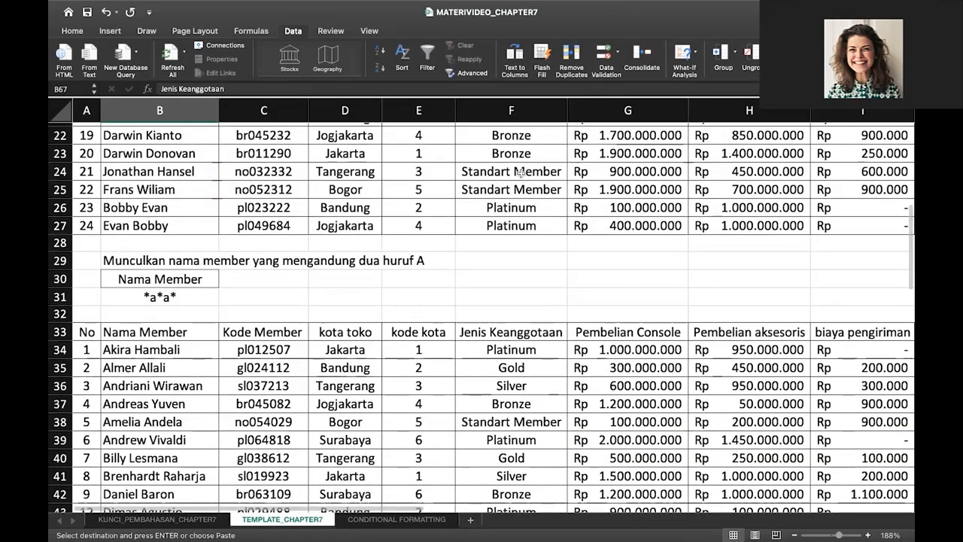
{"action": "left_click", "coordinate": [519, 172]}
{"action": "key", "text": "ctrl+c"}
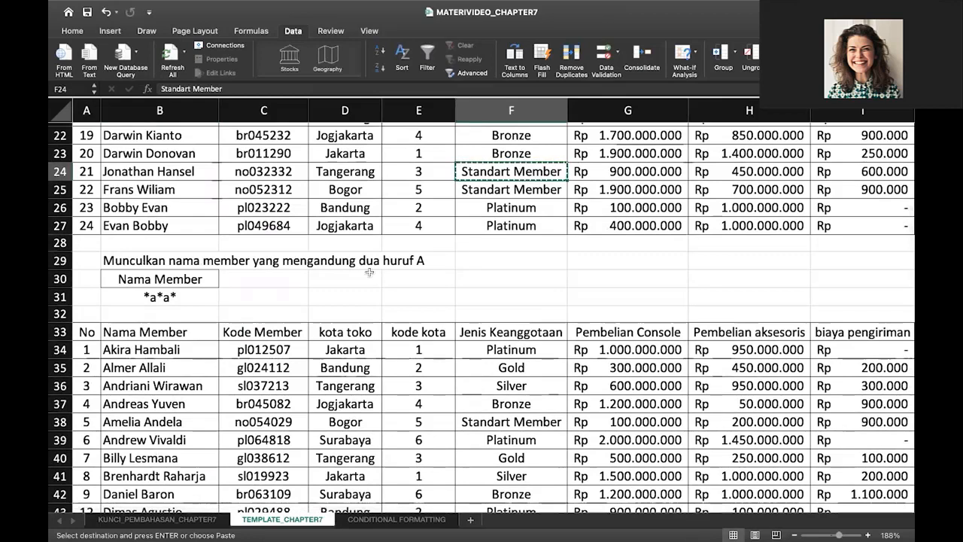
{"action": "scroll", "coordinate": [370, 272], "scroll_direction": "down", "scroll_amount": 13}
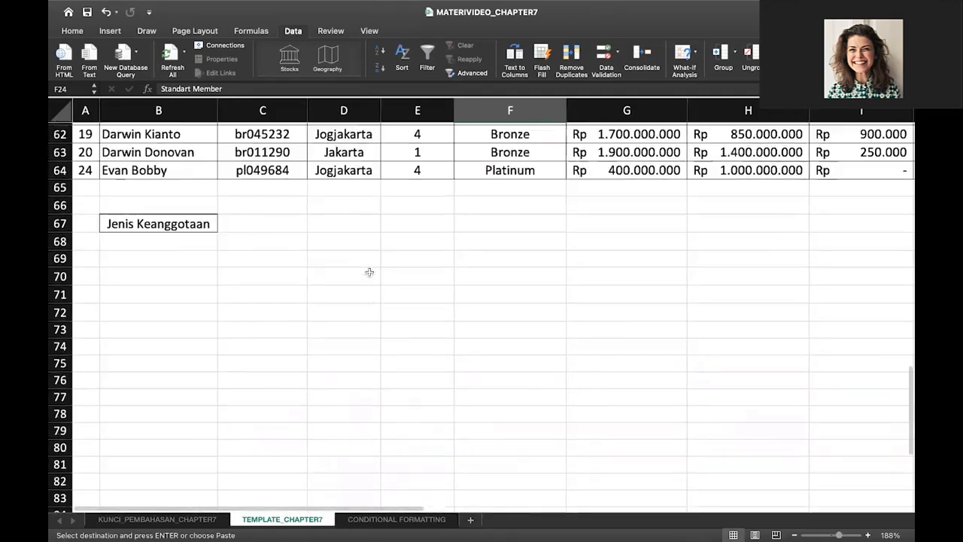
{"action": "left_click", "coordinate": [201, 243]}
{"action": "key", "text": "ctrl+v"}
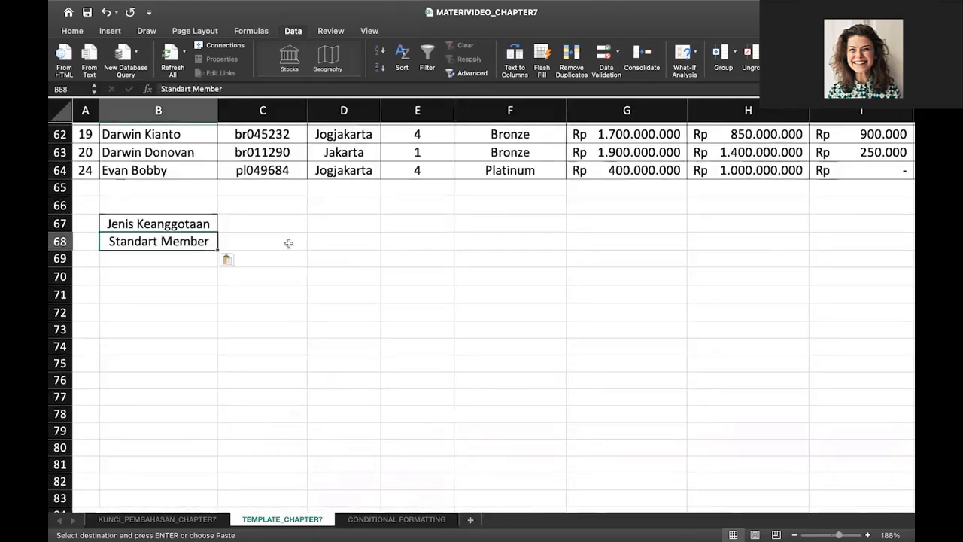
Step: Copy the kota toko header from the member table into C67, beside the Jenis Keanggotaan criterion header
{"action": "scroll", "coordinate": [288, 243], "scroll_direction": "up", "scroll_amount": 2}
{"action": "scroll", "coordinate": [288, 241], "scroll_direction": "up", "scroll_amount": 10}
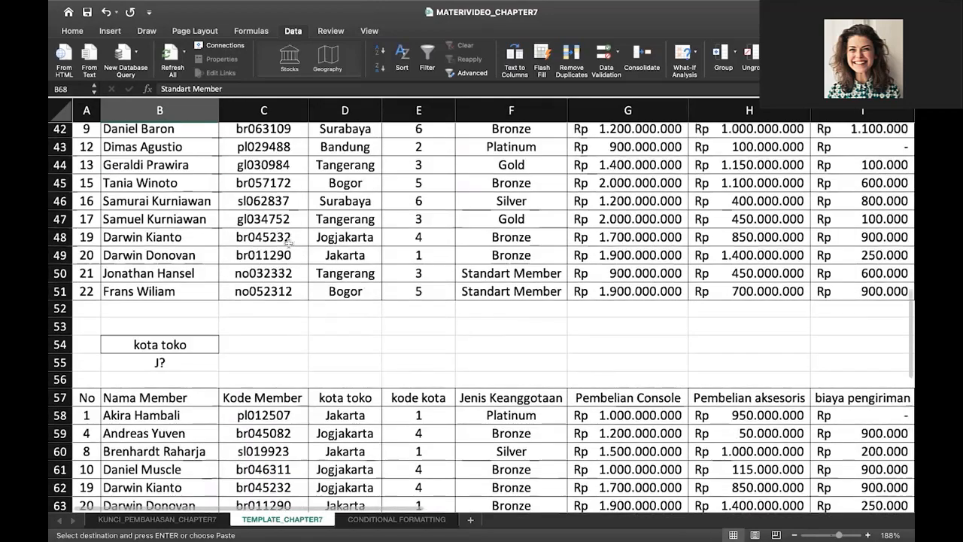
{"action": "scroll", "coordinate": [288, 240], "scroll_direction": "up", "scroll_amount": 9}
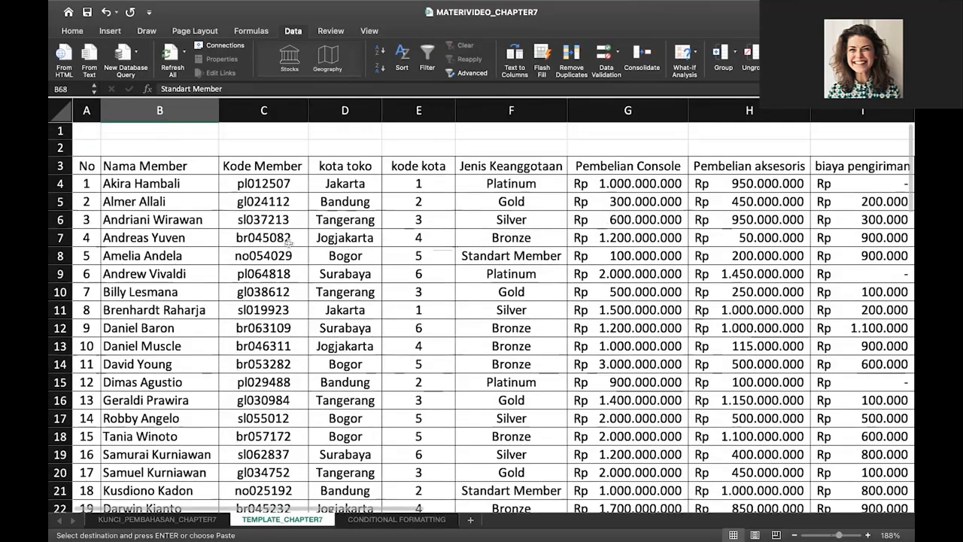
{"action": "left_click", "coordinate": [357, 165]}
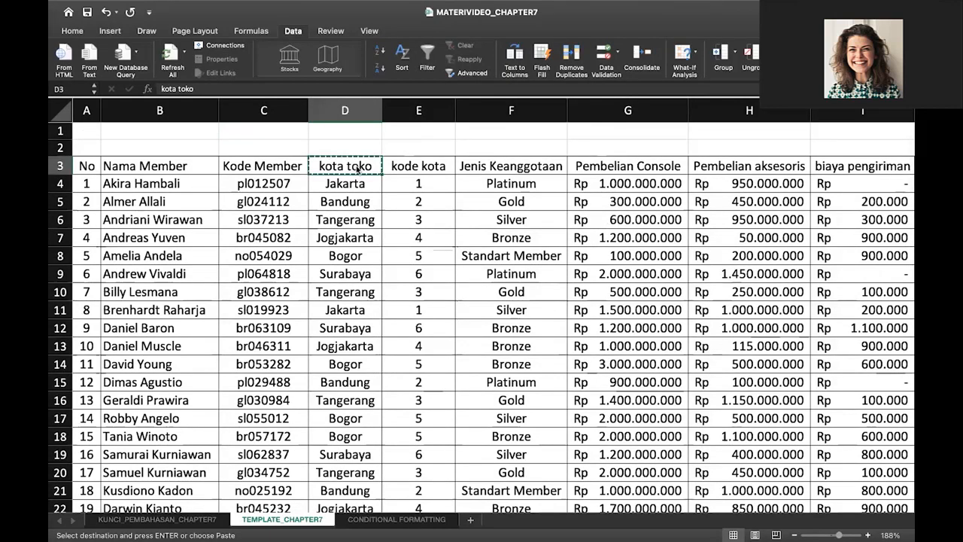
{"action": "scroll", "coordinate": [352, 227], "scroll_direction": "down", "scroll_amount": 20}
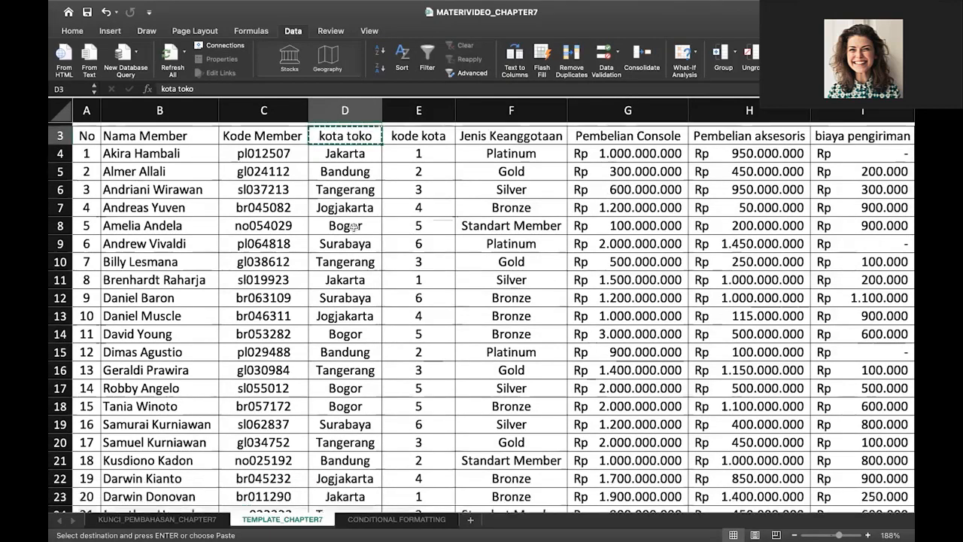
{"action": "scroll", "coordinate": [353, 225], "scroll_direction": "down", "scroll_amount": 5}
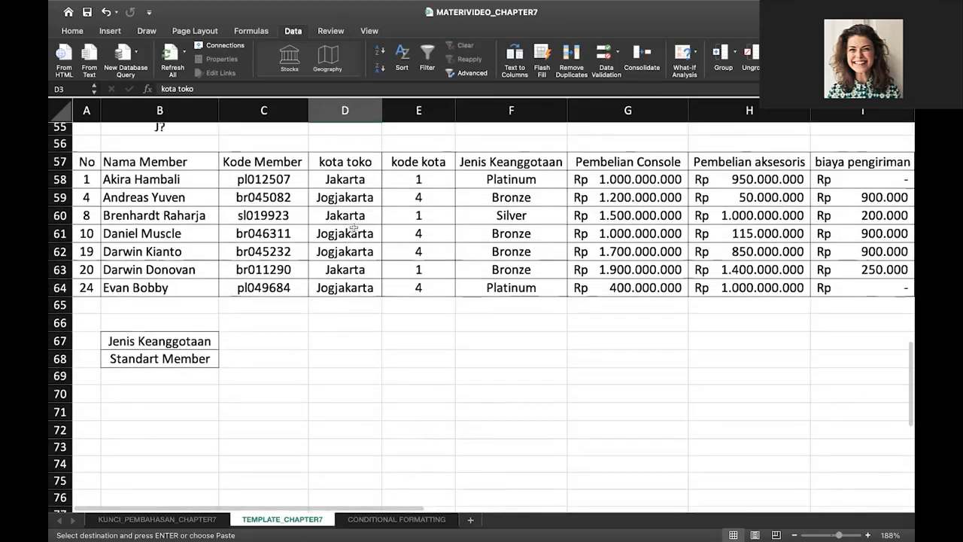
{"action": "left_click", "coordinate": [245, 308]}
{"action": "key", "text": "super+v"}
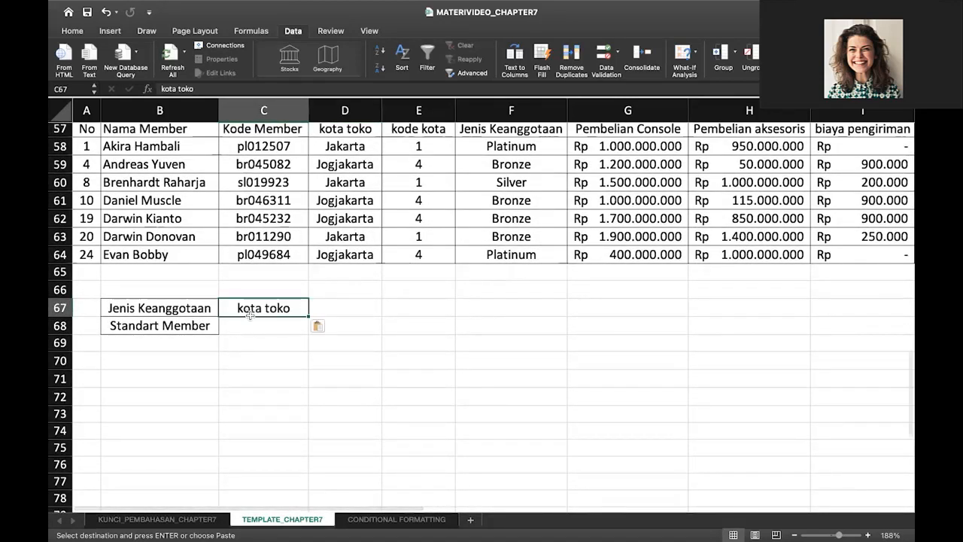
Step: Copy the Bogor value from the member table into C68 as the kota toko criterion
{"action": "left_click", "coordinate": [256, 328]}
{"action": "scroll", "coordinate": [255, 332], "scroll_direction": "up", "scroll_amount": 1}
{"action": "scroll", "coordinate": [256, 332], "scroll_direction": "up", "scroll_amount": 15}
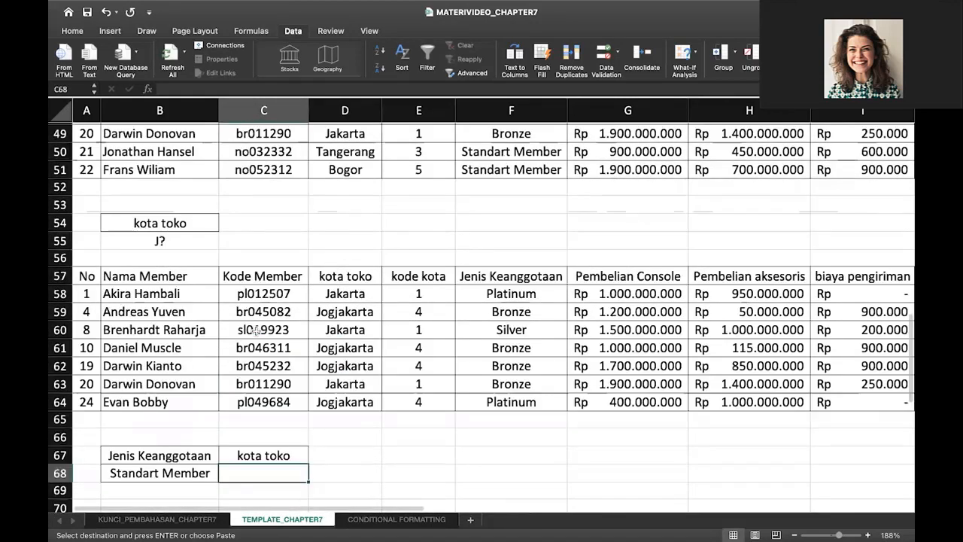
{"action": "scroll", "coordinate": [256, 331], "scroll_direction": "up", "scroll_amount": 2}
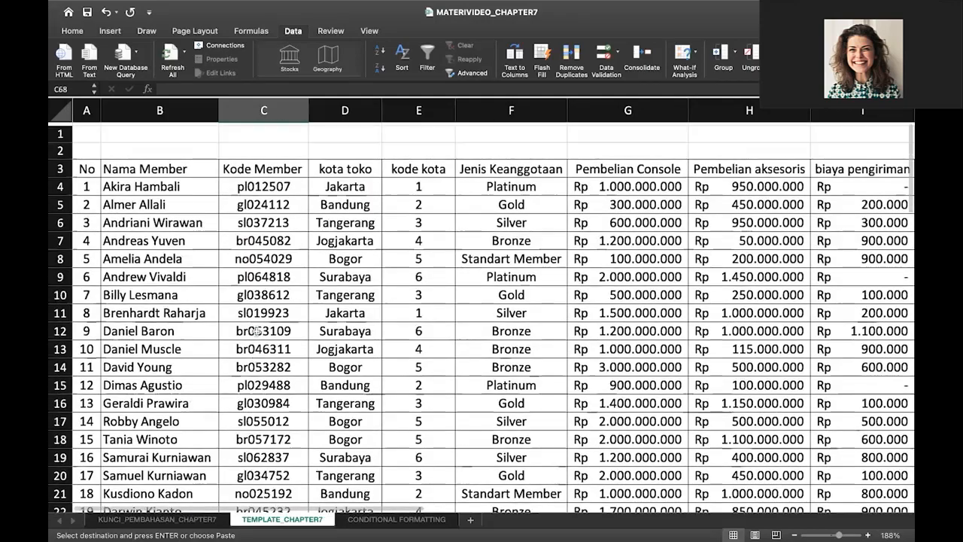
{"action": "left_click", "coordinate": [344, 258]}
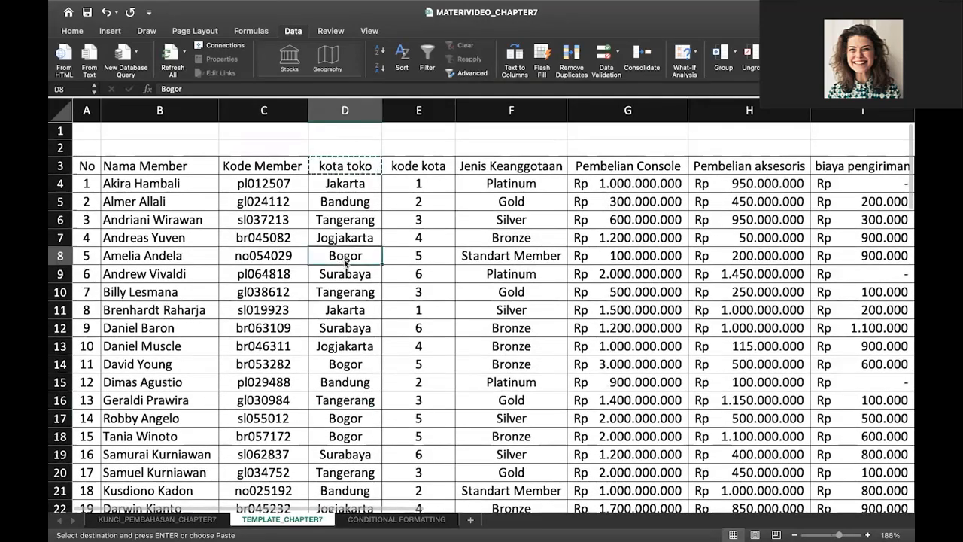
{"action": "scroll", "coordinate": [345, 259], "scroll_direction": "down", "scroll_amount": 5}
{"action": "scroll", "coordinate": [345, 259], "scroll_direction": "down", "scroll_amount": 12}
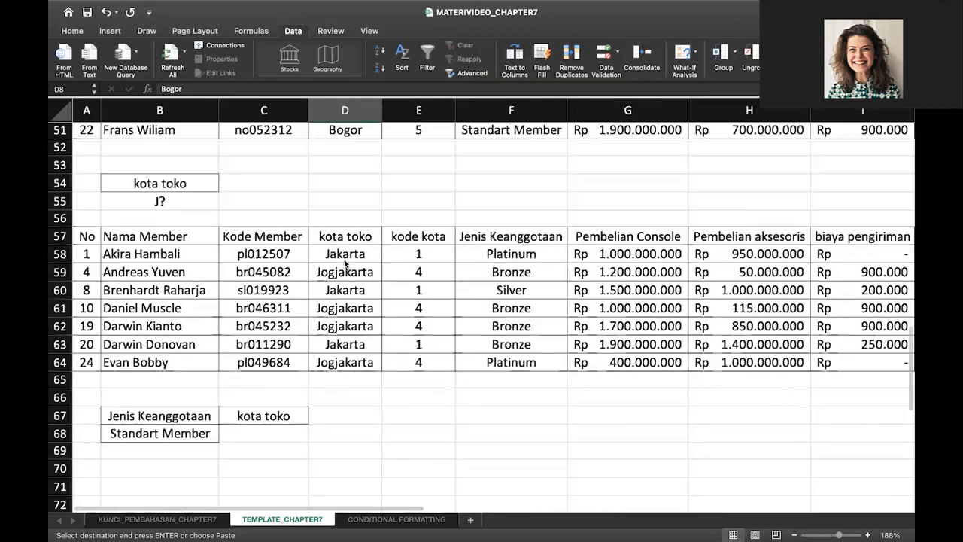
{"action": "left_click", "coordinate": [258, 382]}
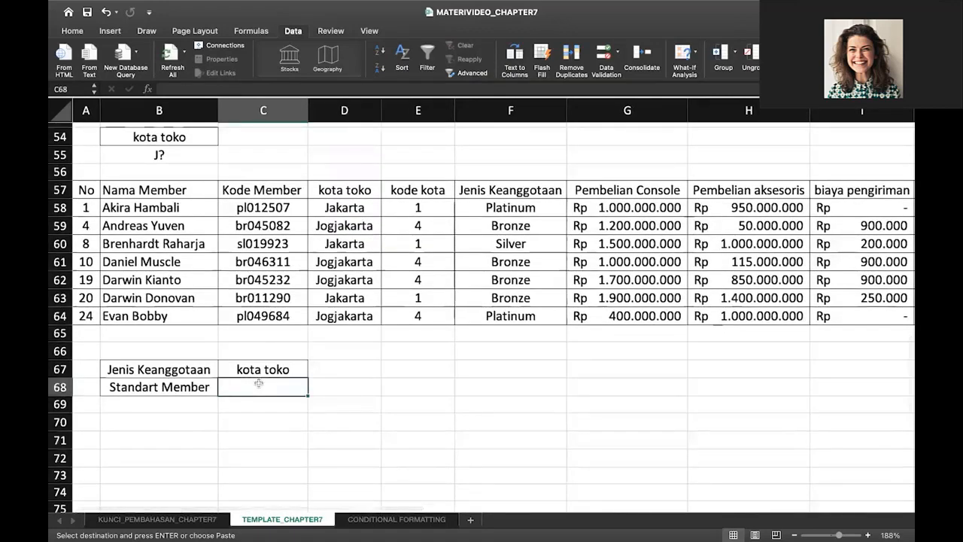
{"action": "key", "text": "ctrl+v"}
{"action": "scroll", "coordinate": [301, 383], "scroll_direction": "down", "scroll_amount": 1}
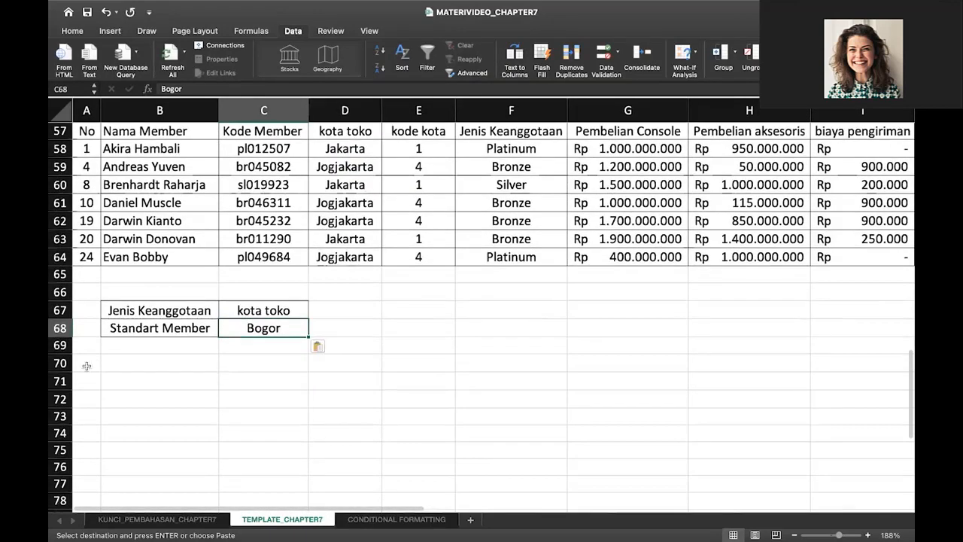
Step: Set up an Advanced Filter that copies to another location, with B67:C68 as the criteria range
{"action": "left_click", "coordinate": [96, 364]}
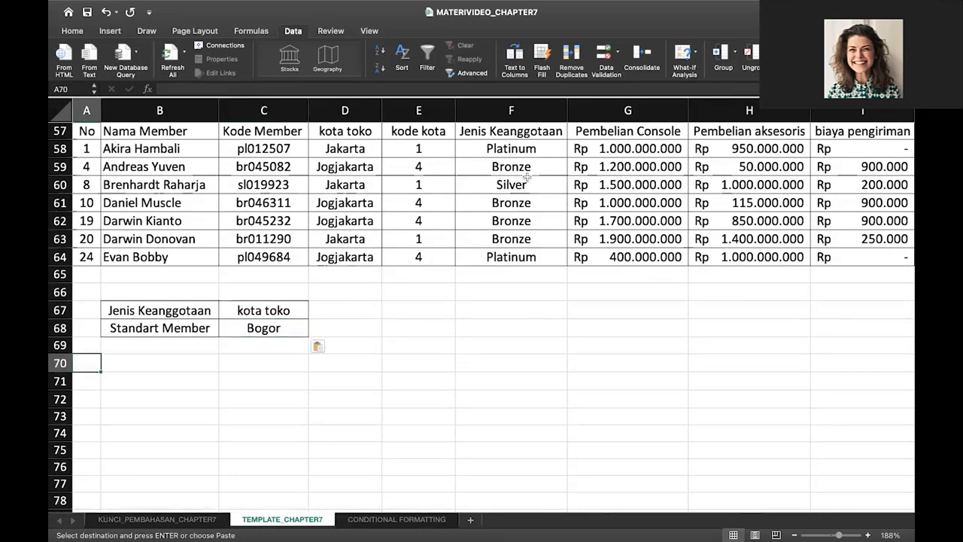
{"action": "left_click", "coordinate": [472, 73]}
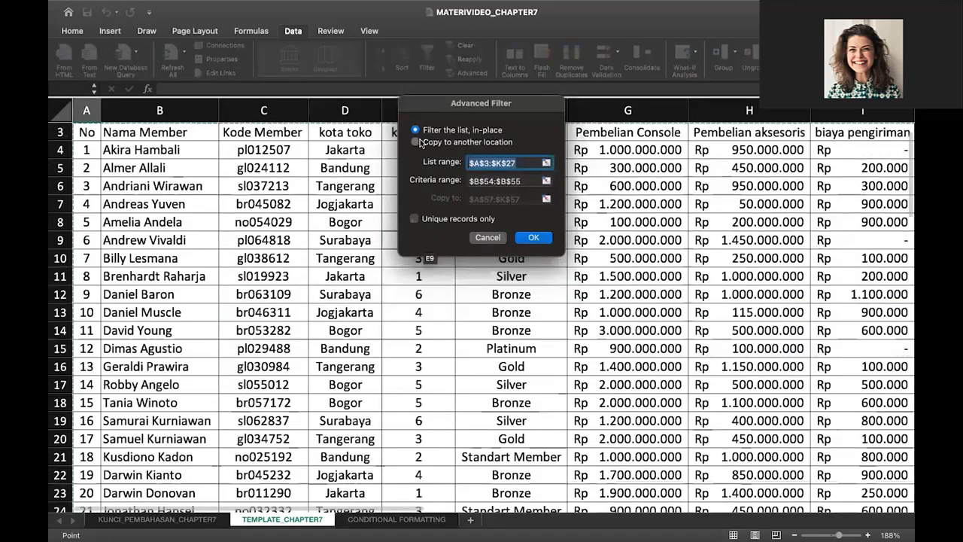
{"action": "left_click", "coordinate": [415, 141]}
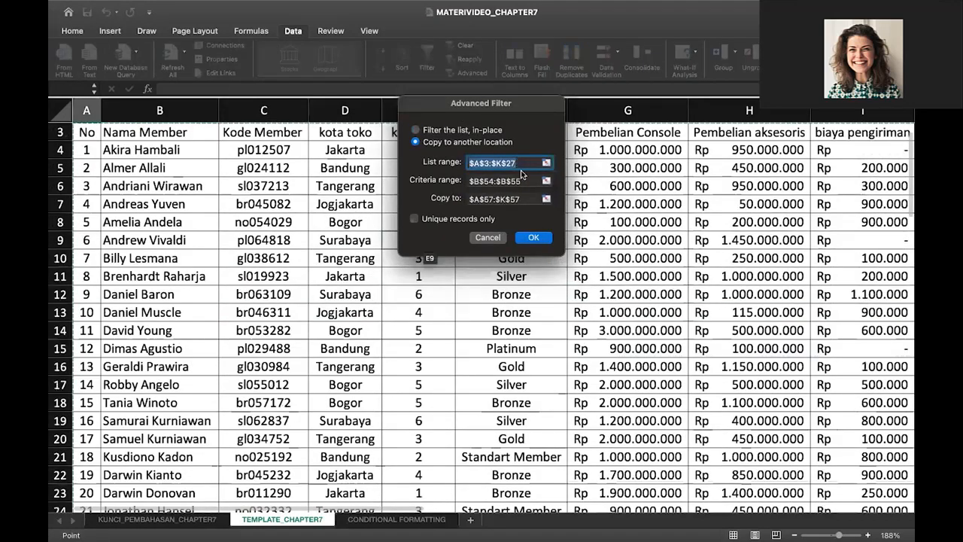
{"action": "left_click_drag", "start_coordinate": [520, 181], "coordinate": [444, 184]}
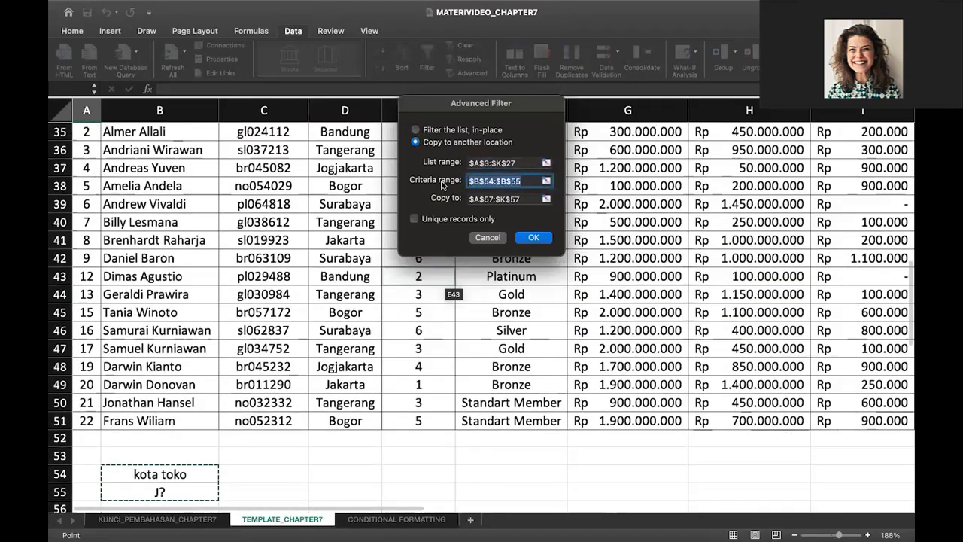
{"action": "key", "text": "BackSpace"}
{"action": "scroll", "coordinate": [309, 319], "scroll_direction": "down", "scroll_amount": 2}
{"action": "scroll", "coordinate": [308, 320], "scroll_direction": "down", "scroll_amount": 9}
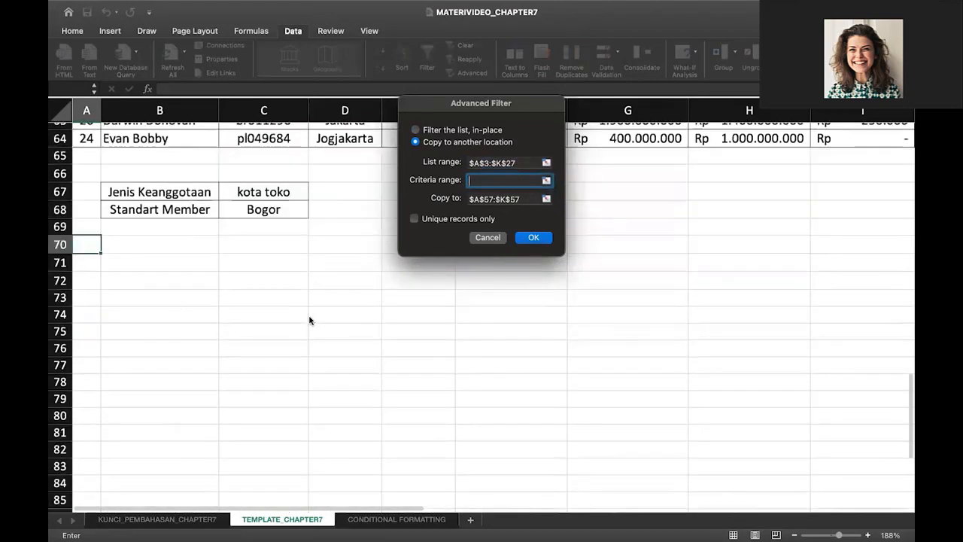
{"action": "left_click_drag", "start_coordinate": [192, 193], "coordinate": [267, 211]}
Step: Set cell A70 as the copy destination, run the filter, and check the Jenis Keanggotaan and kota toko columns of the extracted list
{"action": "left_click_drag", "start_coordinate": [518, 199], "coordinate": [449, 201]}
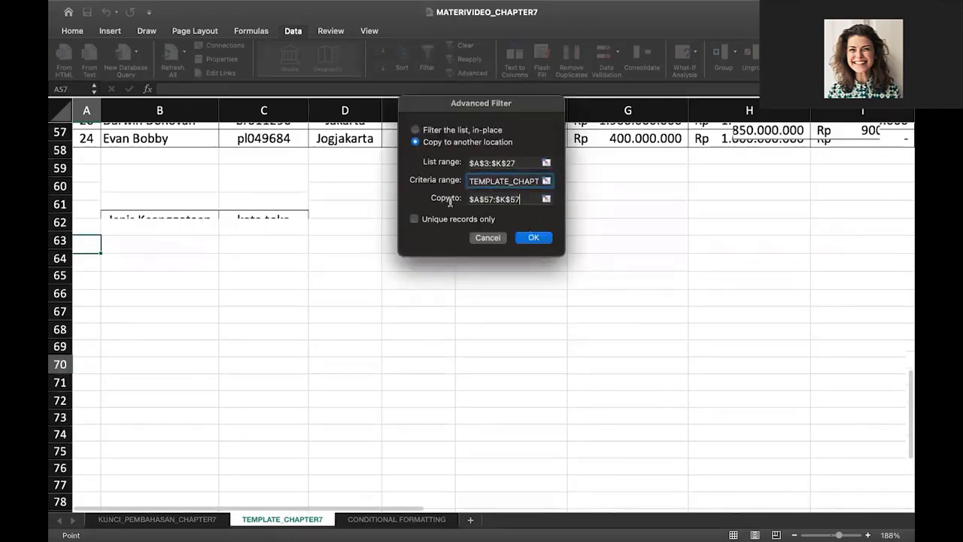
{"action": "key", "text": "BackSpace"}
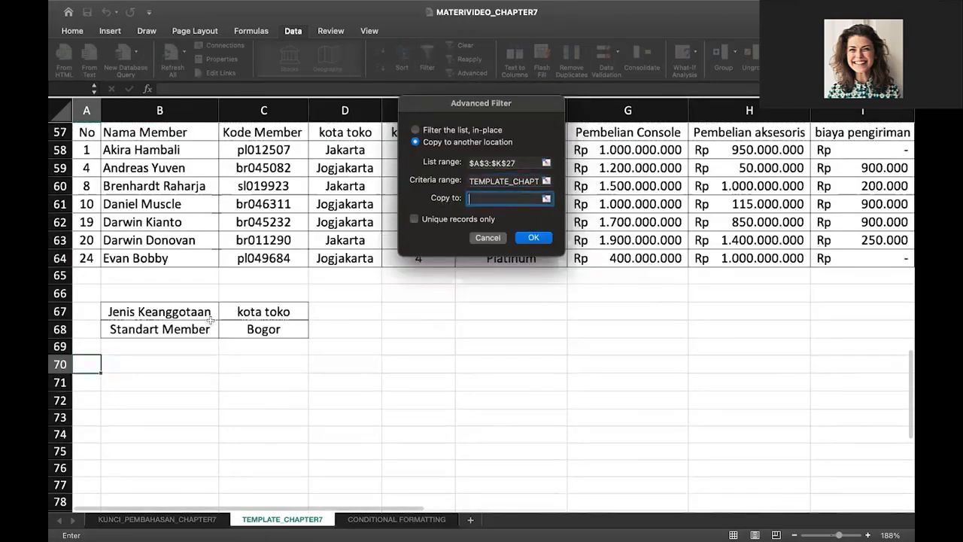
{"action": "left_click", "coordinate": [86, 364]}
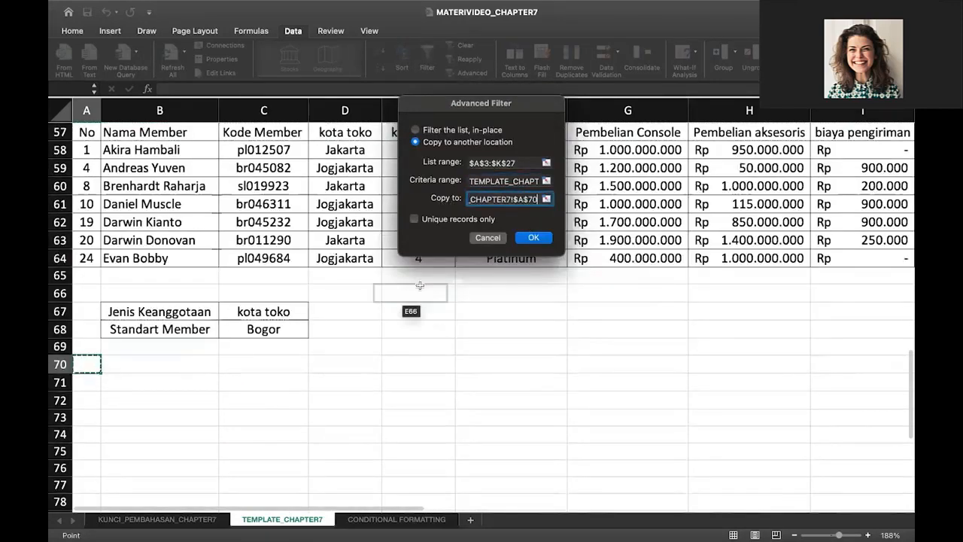
{"action": "left_click", "coordinate": [534, 238]}
{"action": "left_click", "coordinate": [366, 457]}
{"action": "scroll", "coordinate": [366, 458], "scroll_direction": "down", "scroll_amount": 1}
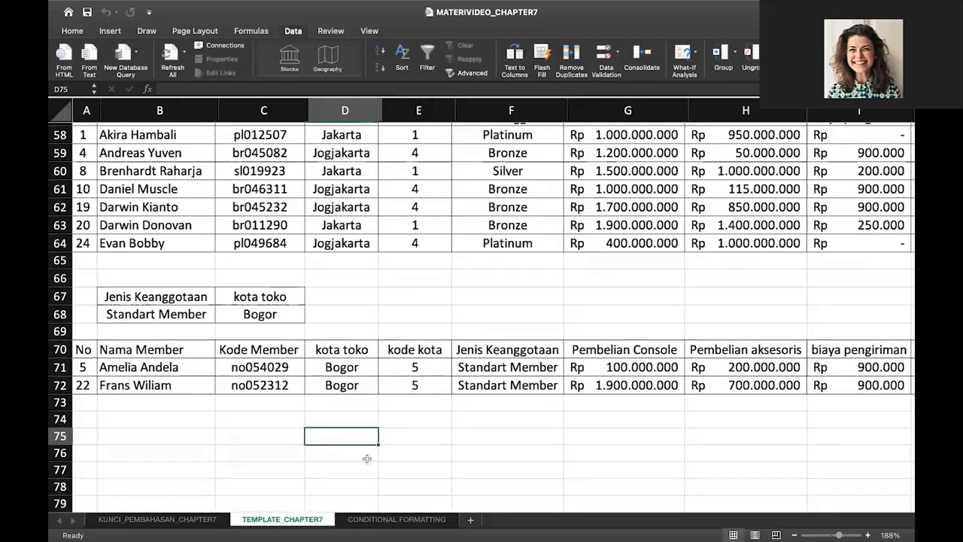
{"action": "scroll", "coordinate": [366, 458], "scroll_direction": "down", "scroll_amount": 1}
{"action": "left_click_drag", "start_coordinate": [473, 319], "coordinate": [474, 357]}
{"action": "left_click_drag", "start_coordinate": [370, 321], "coordinate": [368, 360]}
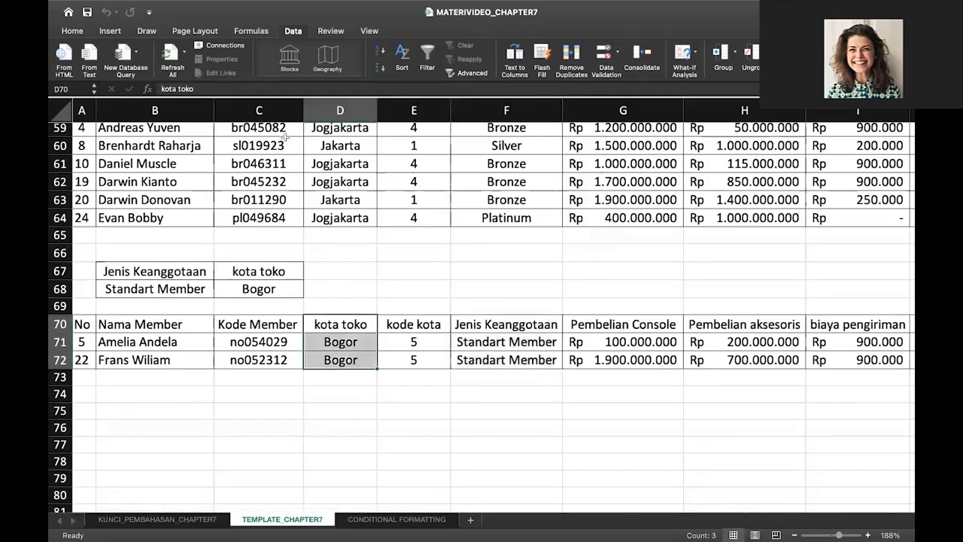
Step: Copy the Jenis Keanggotaan header from the member table into B75 below the third filtered list
{"action": "left_click", "coordinate": [154, 404]}
{"action": "scroll", "coordinate": [289, 321], "scroll_direction": "up", "scroll_amount": 10}
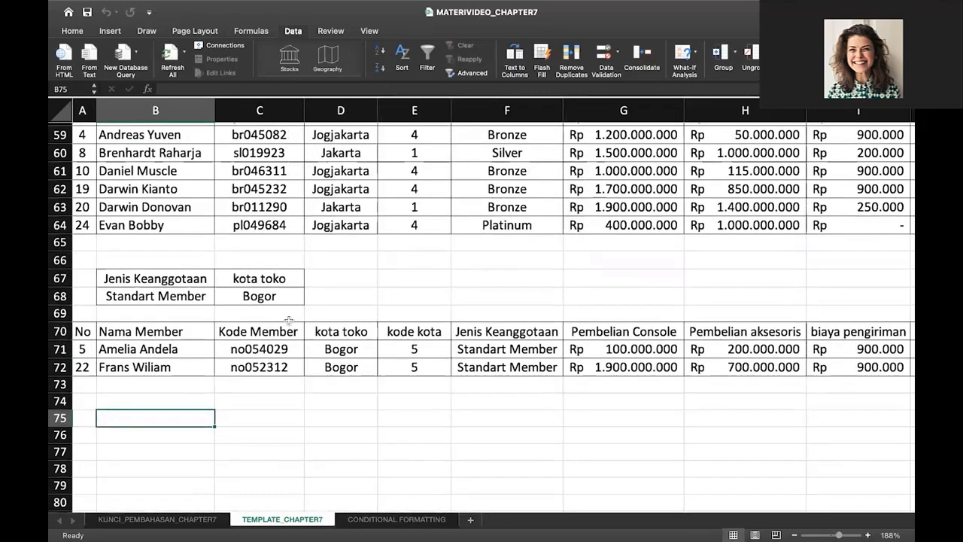
{"action": "scroll", "coordinate": [289, 321], "scroll_direction": "up", "scroll_amount": 15}
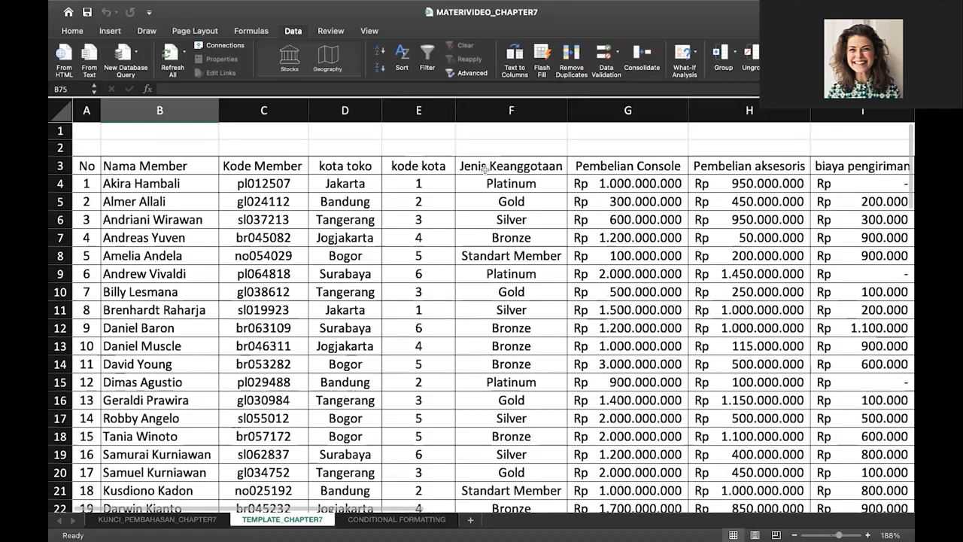
{"action": "left_click", "coordinate": [485, 169]}
{"action": "key", "text": "ctrl+c"}
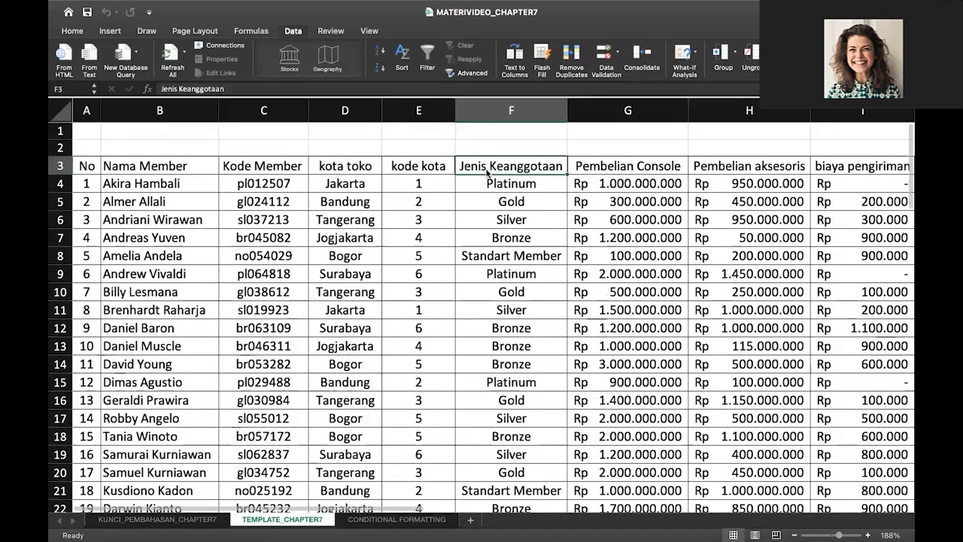
{"action": "scroll", "coordinate": [486, 171], "scroll_direction": "down", "scroll_amount": 3}
{"action": "scroll", "coordinate": [487, 173], "scroll_direction": "up", "scroll_amount": 2}
{"action": "scroll", "coordinate": [487, 173], "scroll_direction": "down", "scroll_amount": 20}
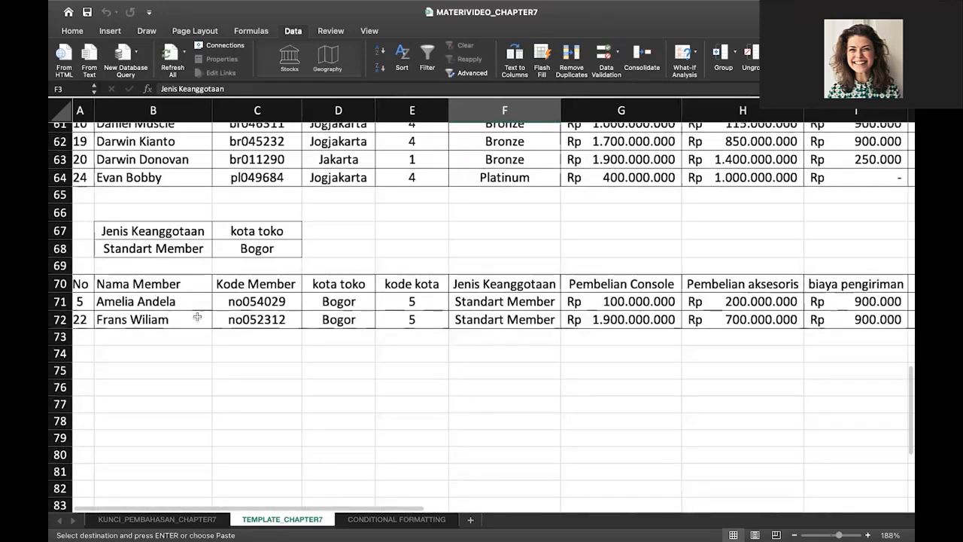
{"action": "left_click", "coordinate": [159, 369]}
{"action": "key", "text": "ctrl+v"}
Step: Copy the Gold value from the member table into B76 as the Jenis Keanggotaan criterion
{"action": "scroll", "coordinate": [505, 253], "scroll_direction": "up", "scroll_amount": 20}
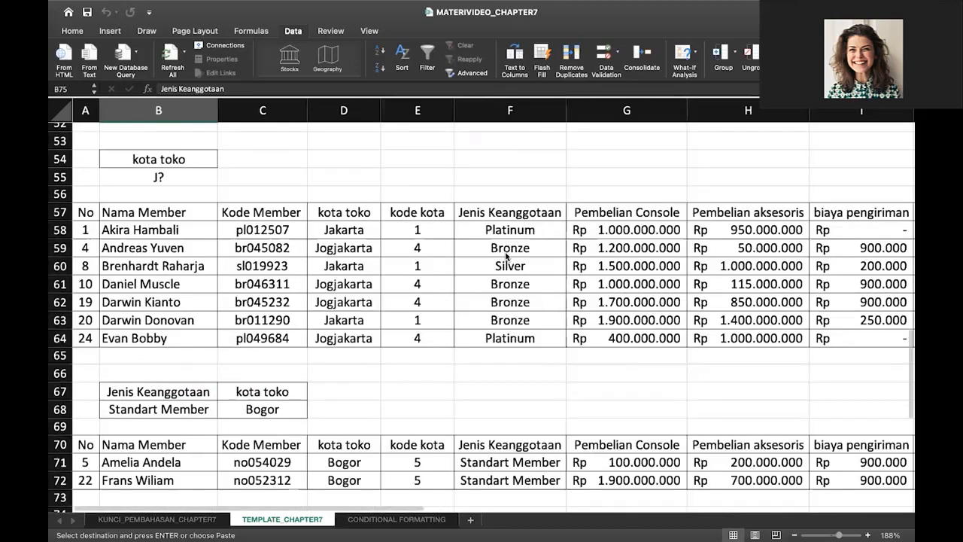
{"action": "left_click", "coordinate": [512, 165]}
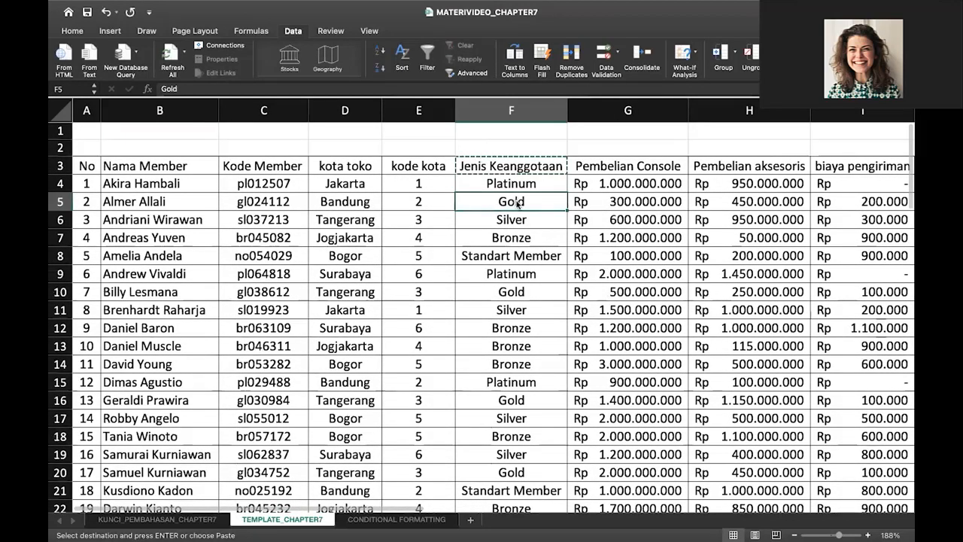
{"action": "left_click", "coordinate": [512, 201]}
{"action": "key", "text": "ctrl+c"}
{"action": "scroll", "coordinate": [322, 346], "scroll_direction": "down", "scroll_amount": 20}
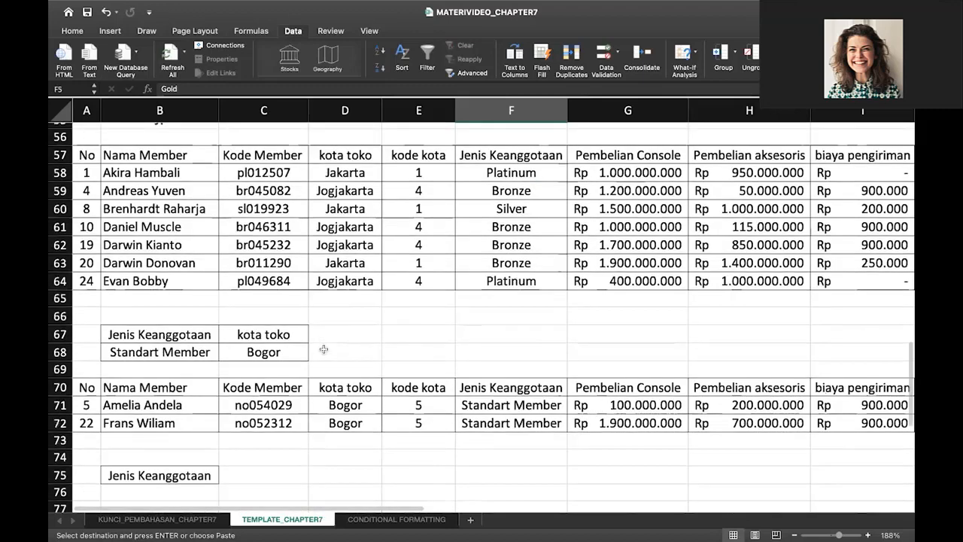
{"action": "left_click", "coordinate": [201, 375]}
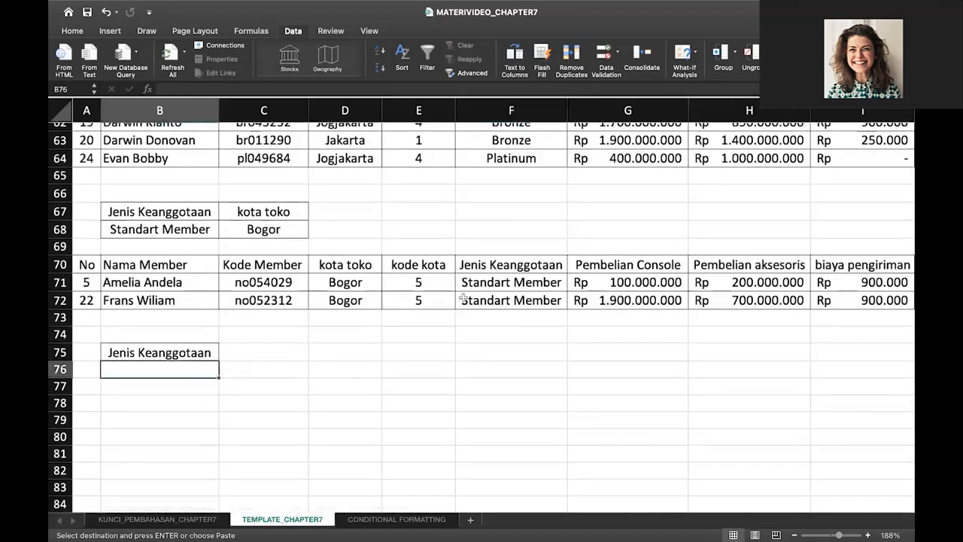
{"action": "key", "text": "ctrl+v"}
Step: Copy the Pembelian Console header from the member table into C75 and widen column C to fit it
{"action": "scroll", "coordinate": [466, 300], "scroll_direction": "up", "scroll_amount": 15}
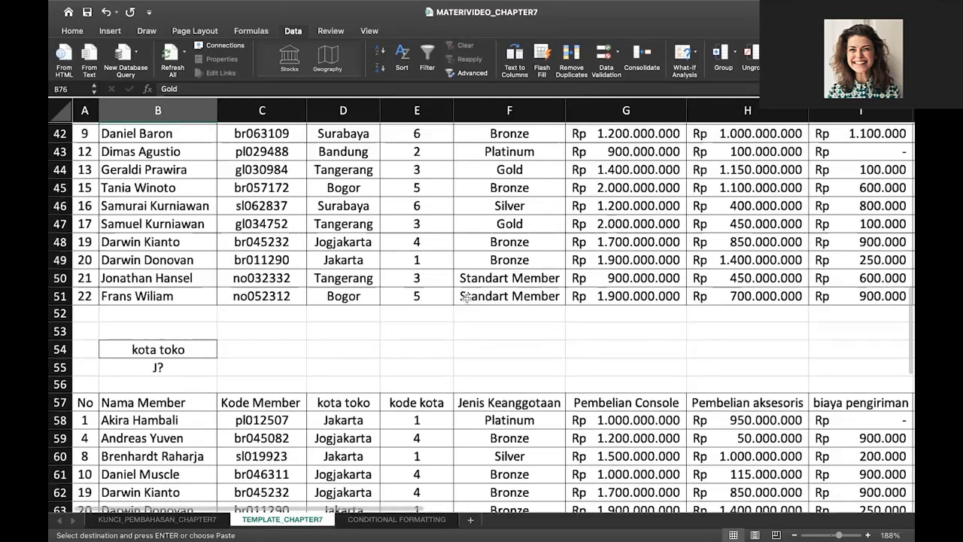
{"action": "scroll", "coordinate": [466, 299], "scroll_direction": "up", "scroll_amount": 5}
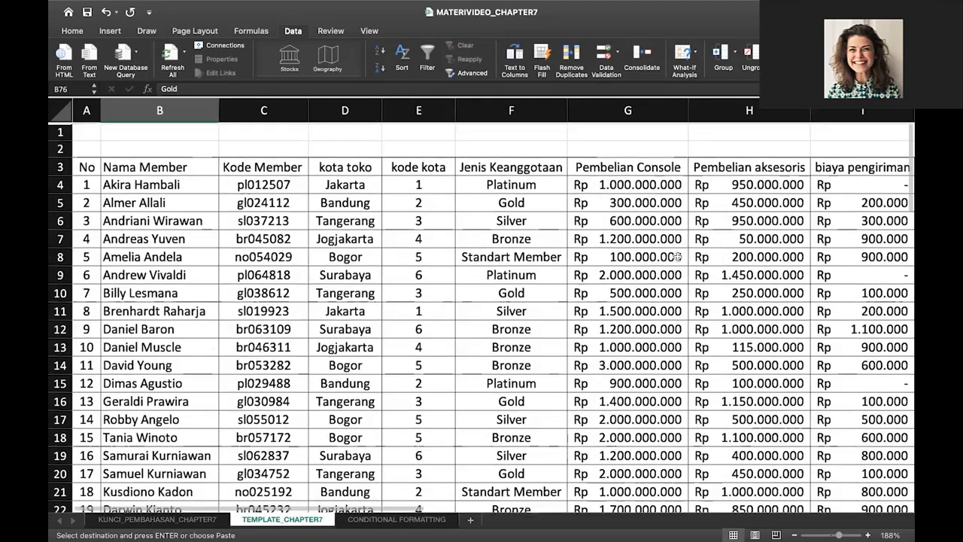
{"action": "left_click", "coordinate": [669, 170]}
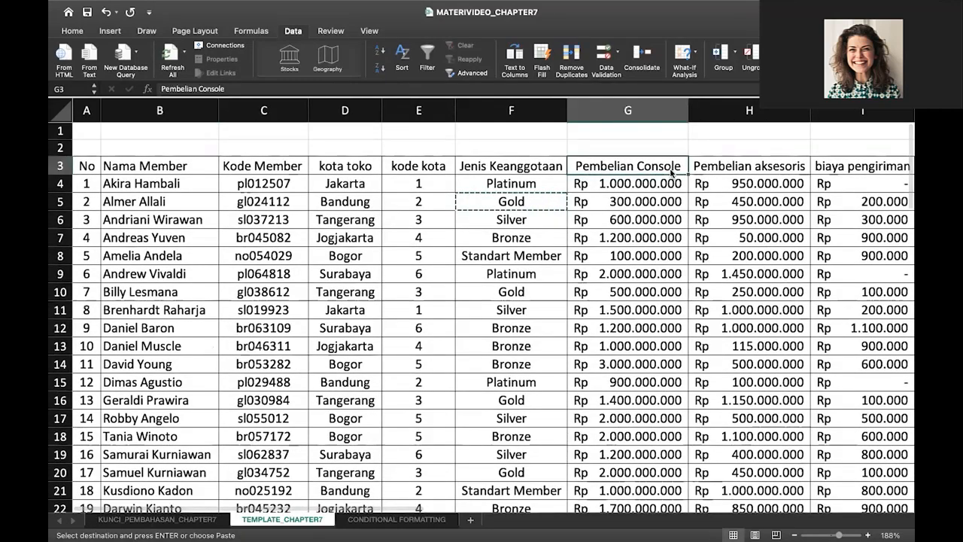
{"action": "scroll", "coordinate": [560, 286], "scroll_direction": "down", "scroll_amount": 3}
{"action": "scroll", "coordinate": [560, 285], "scroll_direction": "down", "scroll_amount": 20}
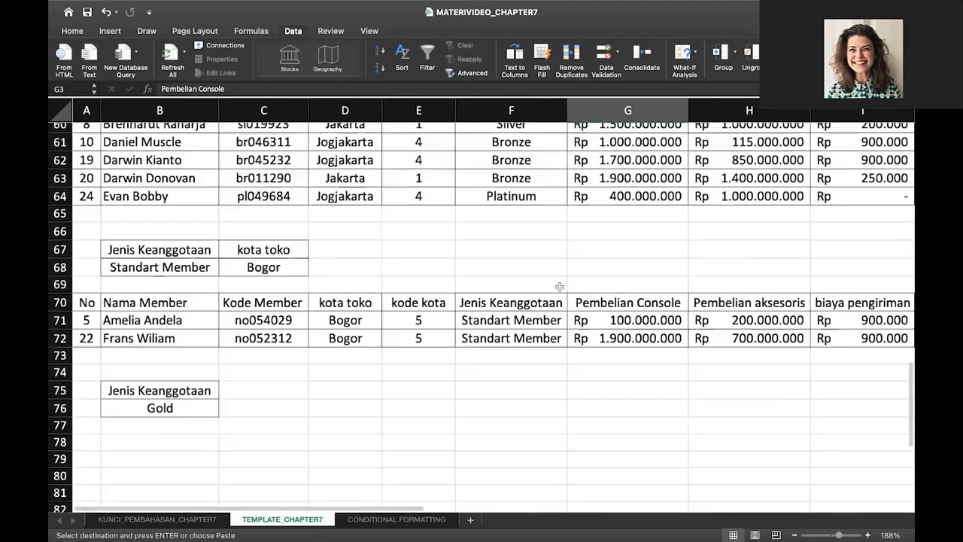
{"action": "left_click", "coordinate": [289, 309]}
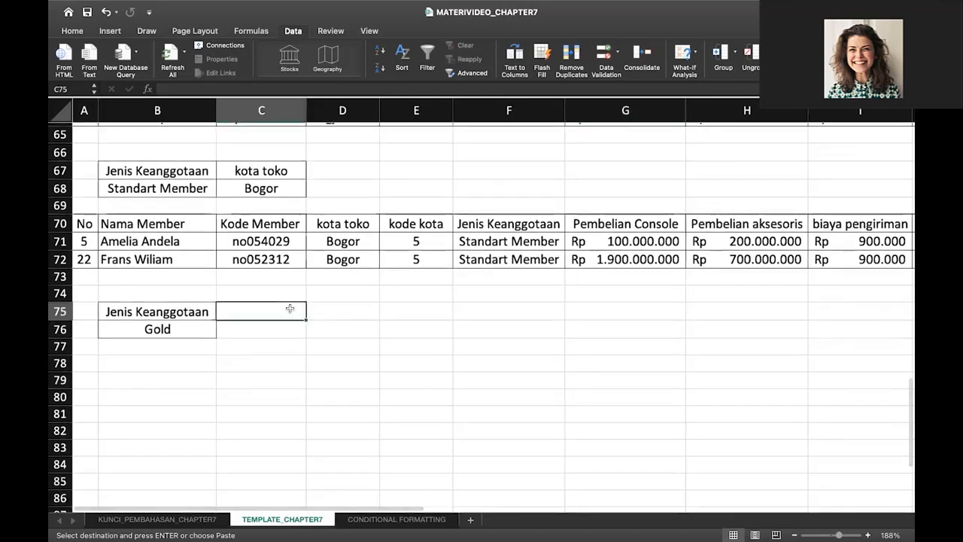
{"action": "key", "text": "cmd+v"}
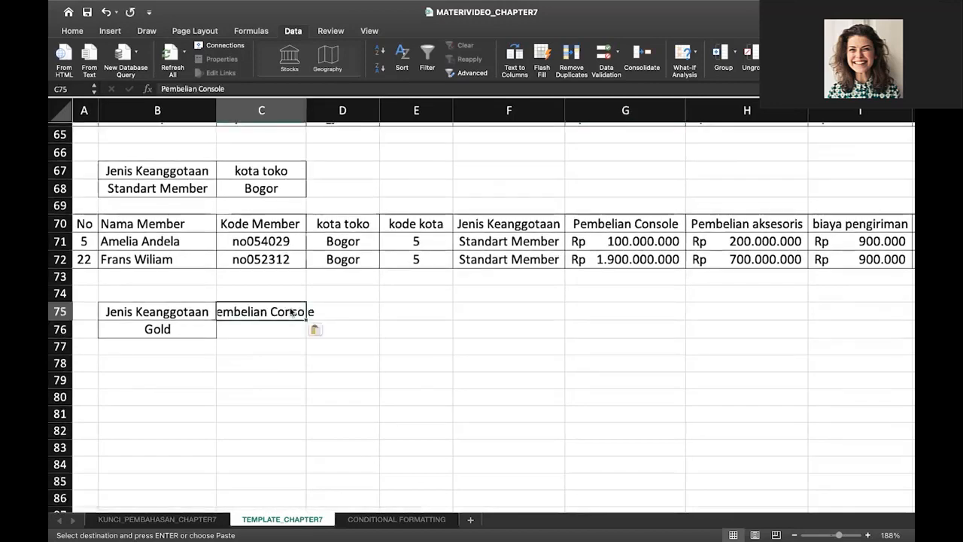
{"action": "double_click", "coordinate": [305, 104]}
{"action": "key", "text": "Return"}
{"action": "left_click", "coordinate": [260, 348]}
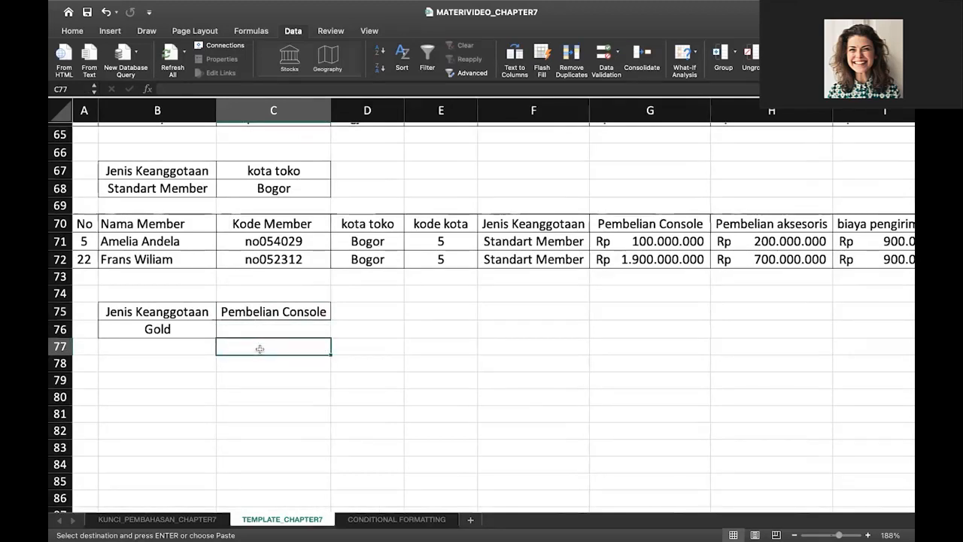
{"action": "type", "text": "="}
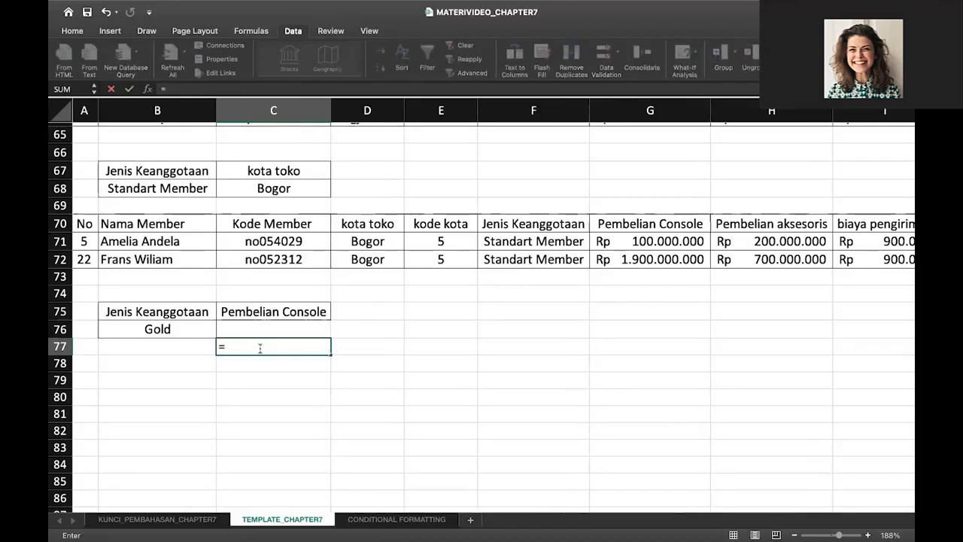
{"action": "type", "text": "SUM"}
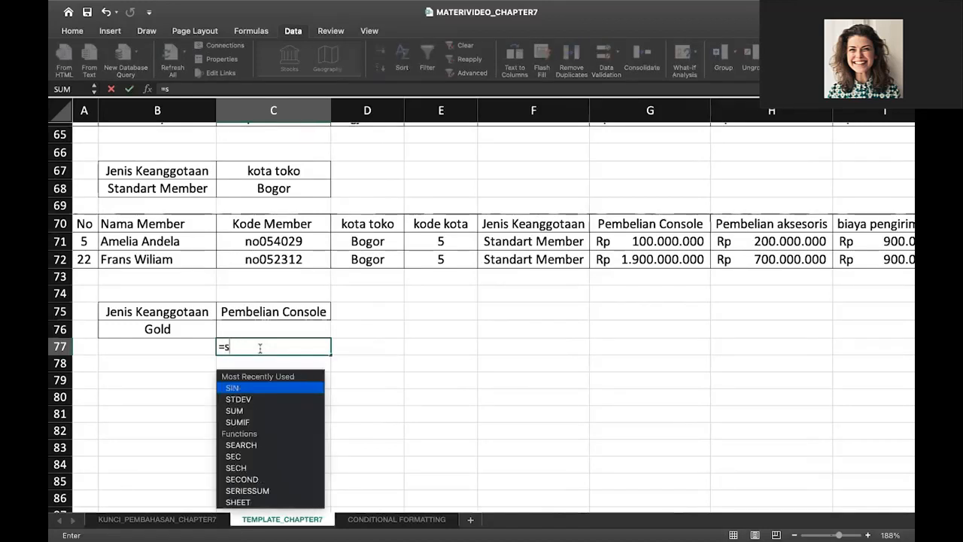
{"action": "type", "text": "("}
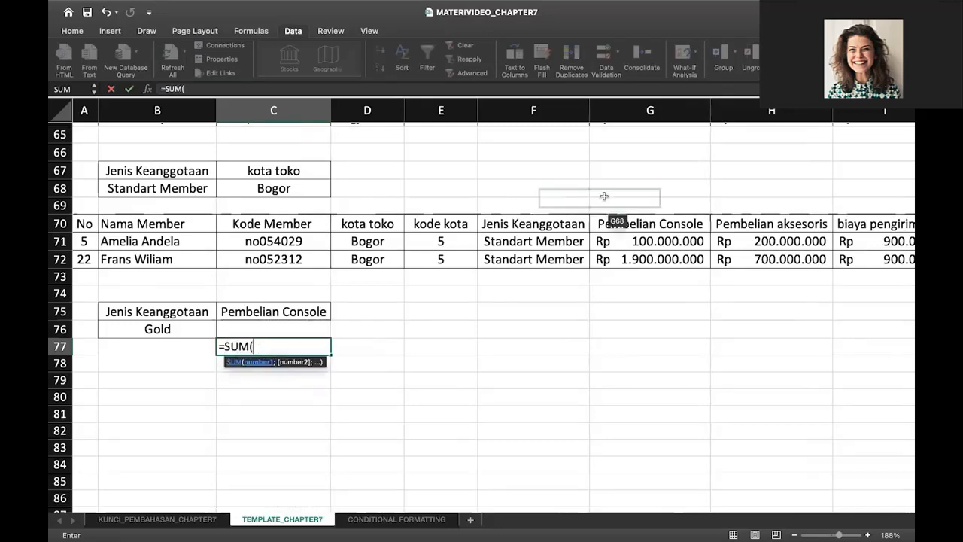
{"action": "scroll", "coordinate": [604, 196], "scroll_direction": "up", "scroll_amount": 3}
{"action": "scroll", "coordinate": [604, 197], "scroll_direction": "up", "scroll_amount": 20}
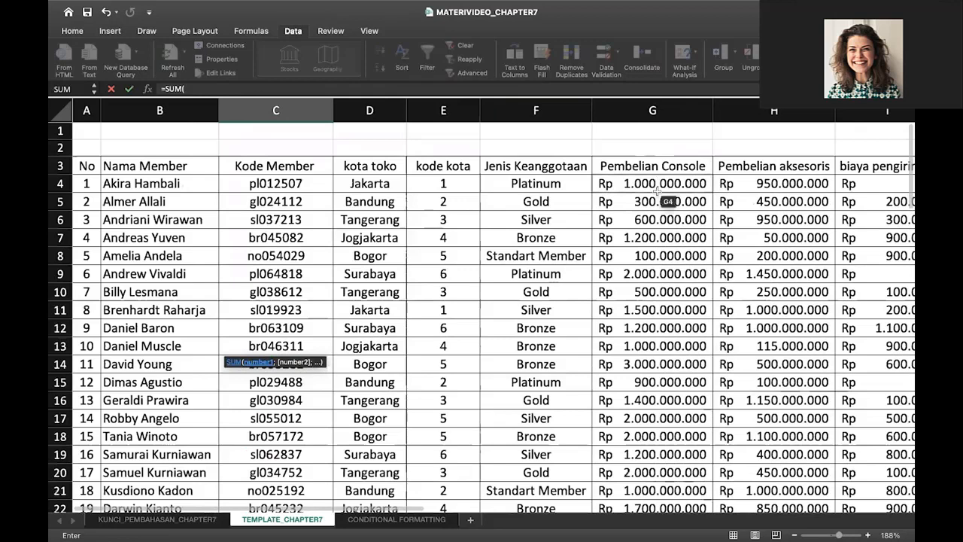
{"action": "left_click_drag", "start_coordinate": [657, 192], "coordinate": [605, 435]}
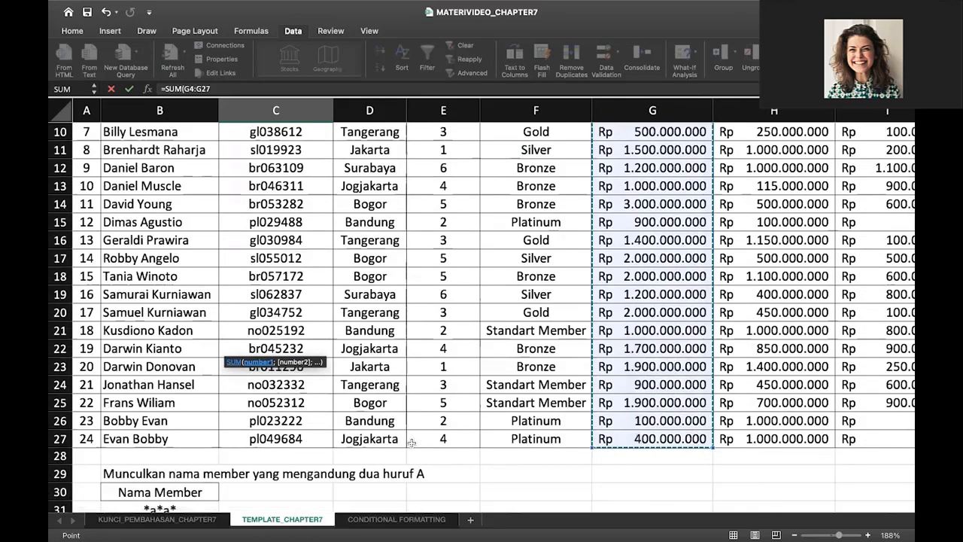
{"action": "scroll", "coordinate": [412, 442], "scroll_direction": "down", "scroll_amount": 17}
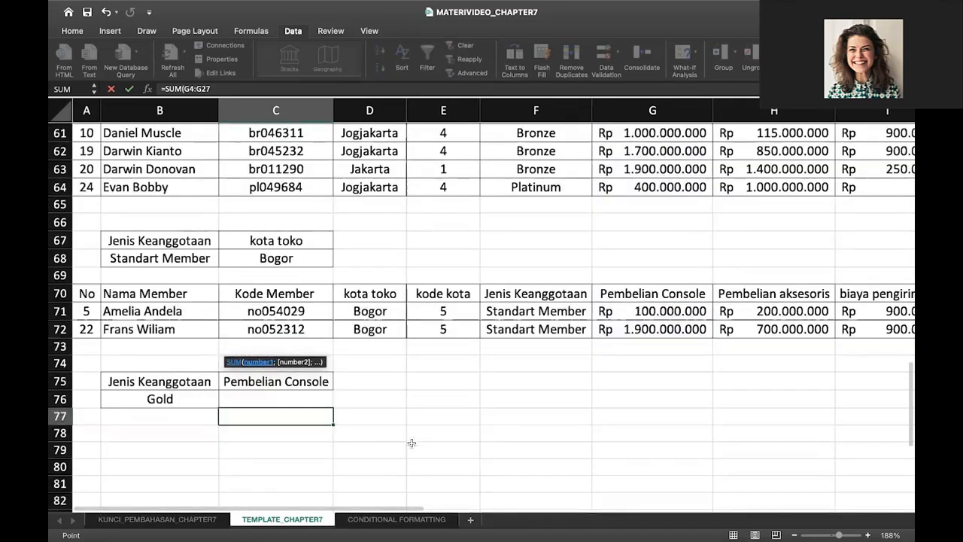
{"action": "scroll", "coordinate": [412, 443], "scroll_direction": "down", "scroll_amount": 2}
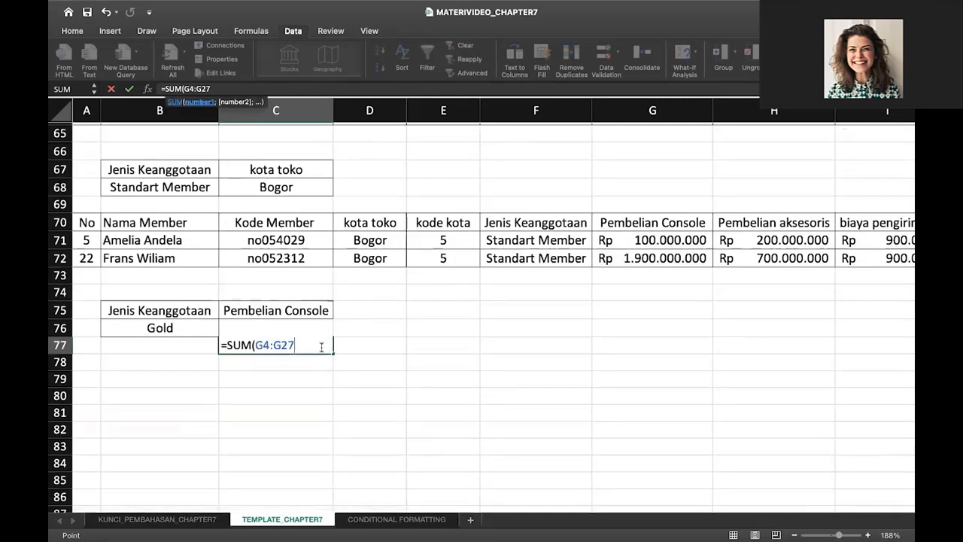
{"action": "type", "text": ")"}
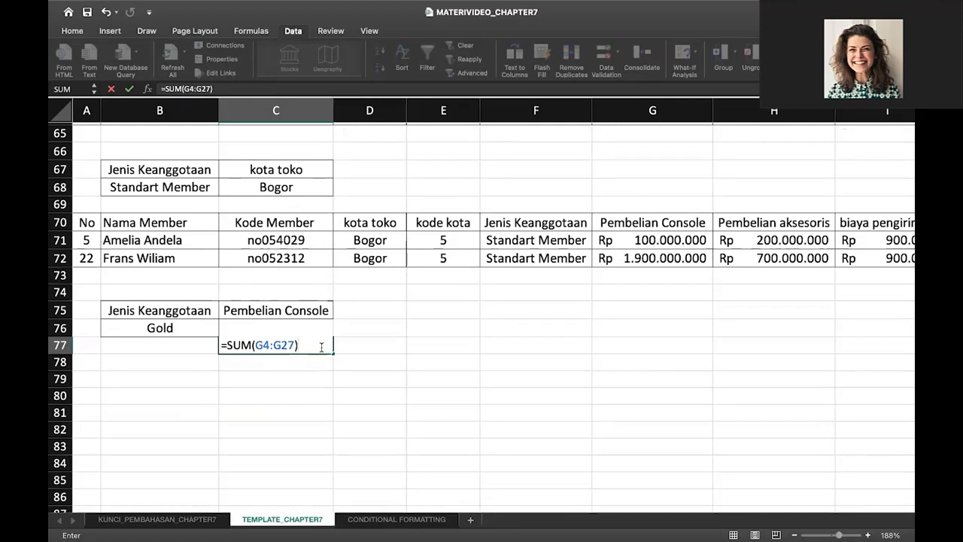
{"action": "type", "text": "<2000000000"}
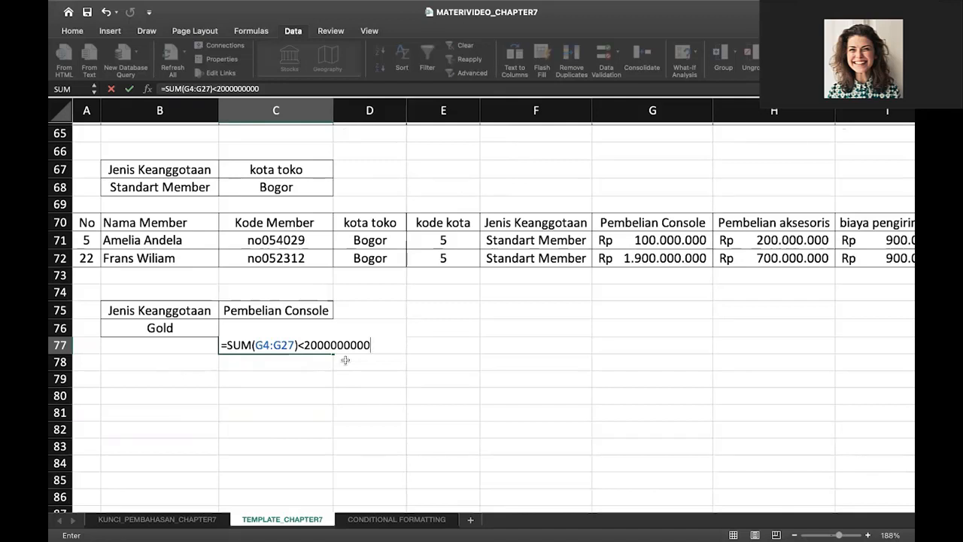
{"action": "key", "text": "Return"}
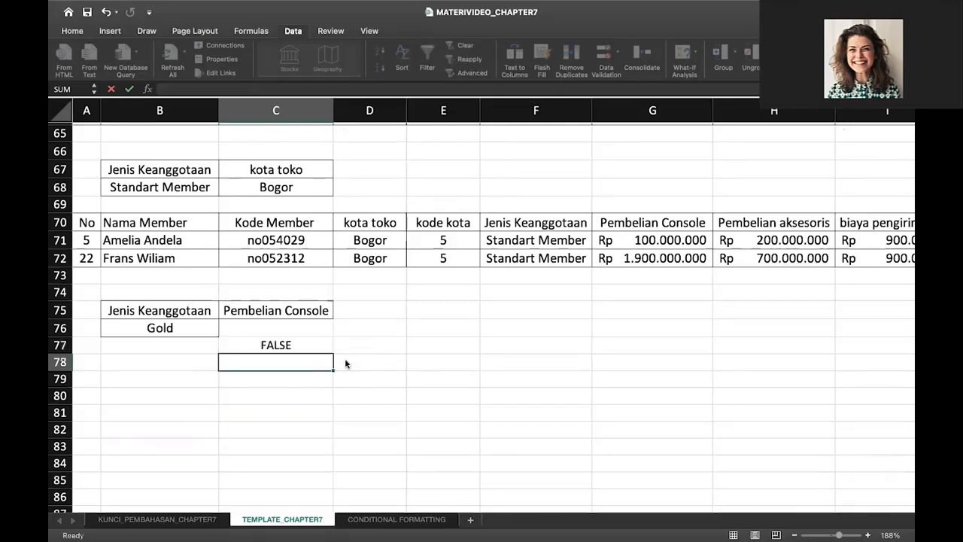
Step: Review the Pembelian Console criterion formula in C77 without changing it
{"action": "left_click", "coordinate": [296, 344]}
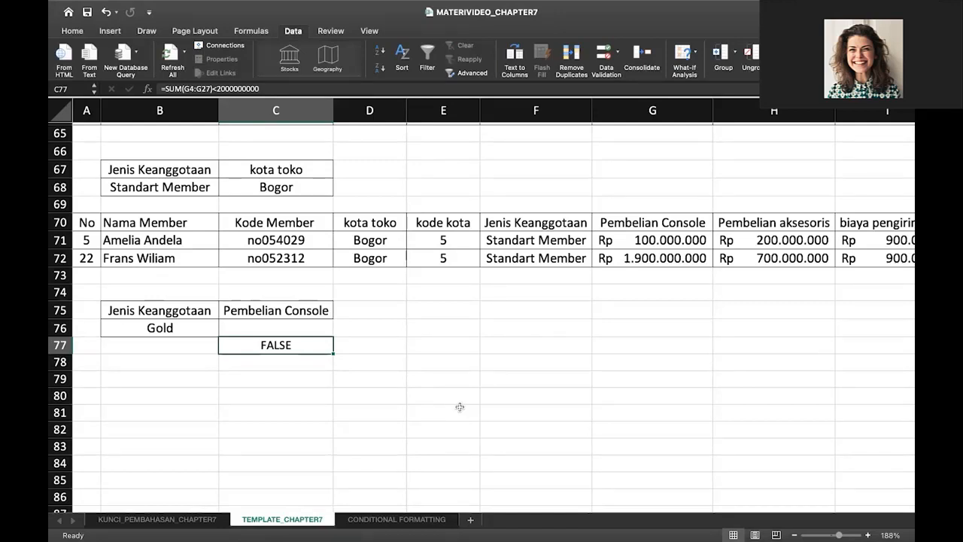
{"action": "double_click", "coordinate": [286, 344]}
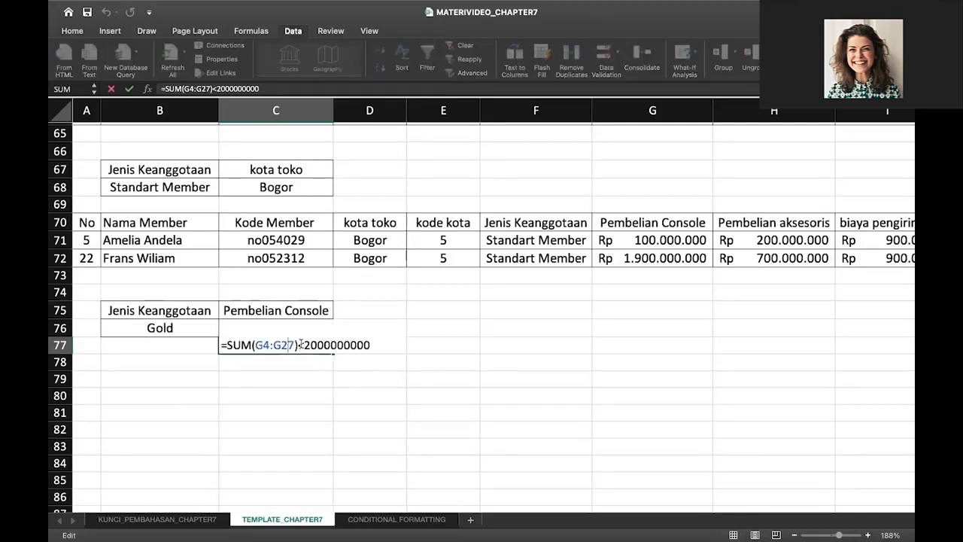
{"action": "key", "text": "Return"}
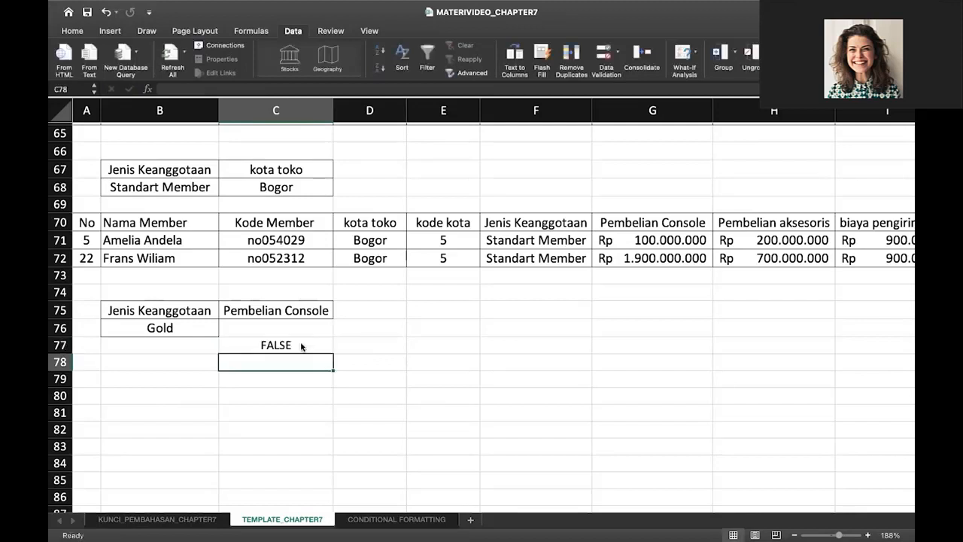
Step: Add borders to all cells of the criteria table B75:C77
{"action": "left_click_drag", "start_coordinate": [203, 310], "coordinate": [249, 343]}
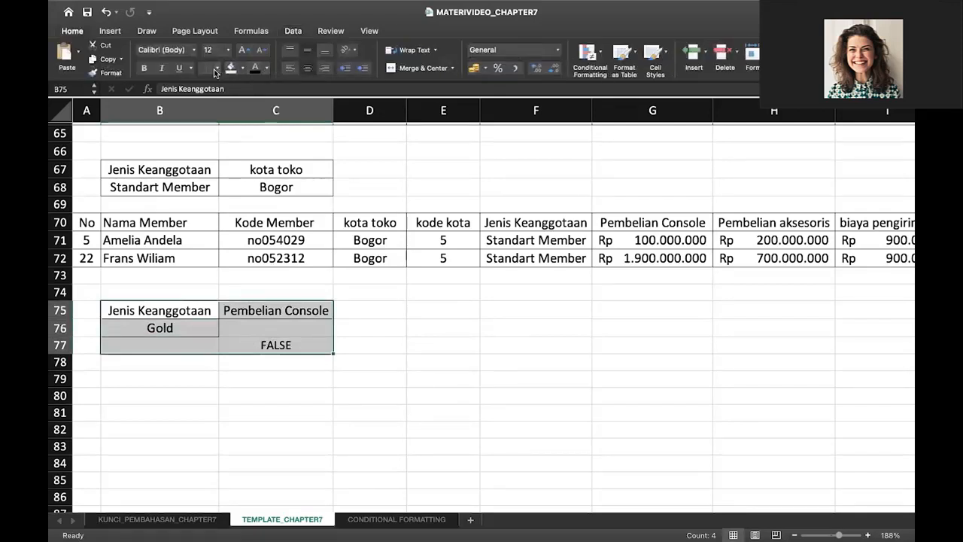
{"action": "key", "text": "super+z"}
{"action": "left_click", "coordinate": [86, 379]}
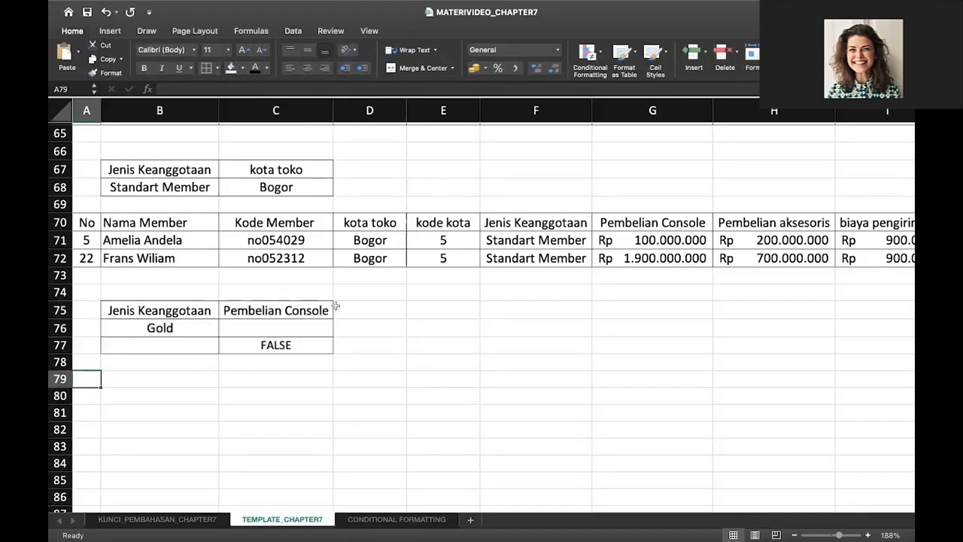
Step: Set up an Advanced Filter that copies to another location, replacing its criteria range with B75:C77
{"action": "left_click", "coordinate": [303, 30]}
{"action": "left_click", "coordinate": [466, 73]}
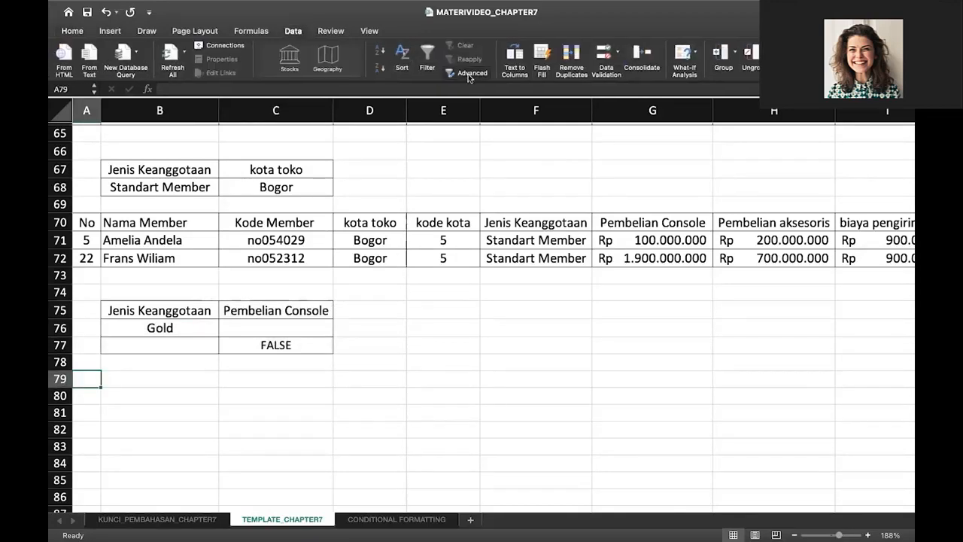
{"action": "left_click", "coordinate": [432, 142]}
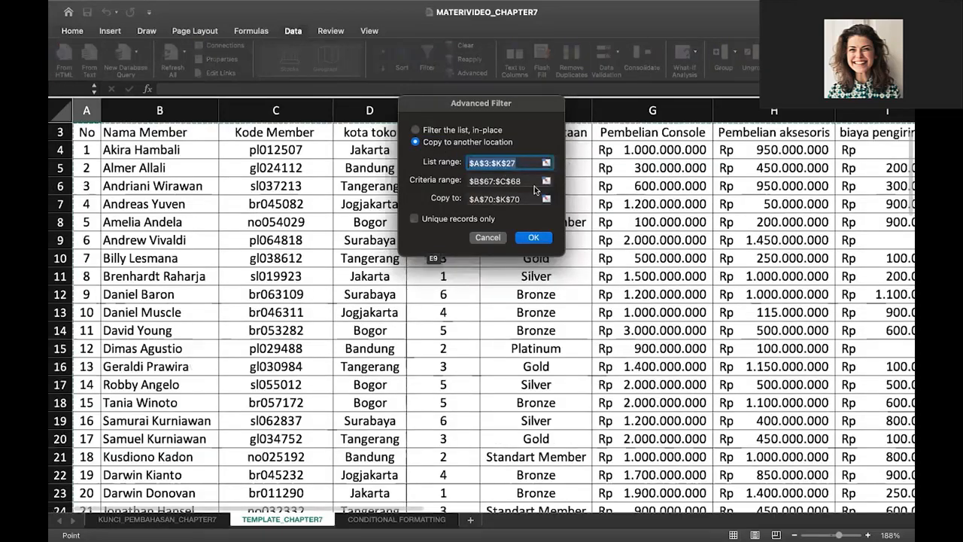
{"action": "left_click", "coordinate": [485, 183]}
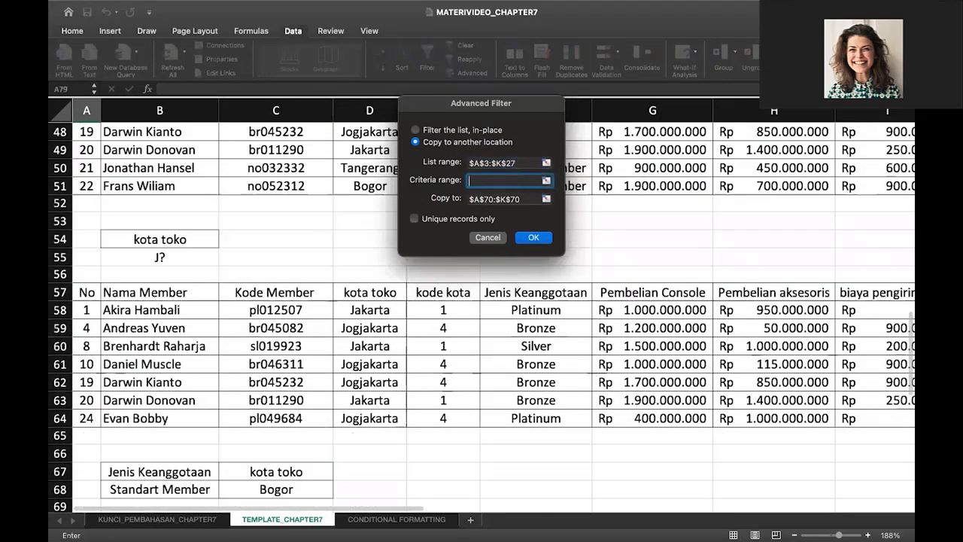
{"action": "key", "text": "BackSpace"}
{"action": "key", "text": "Tab"}
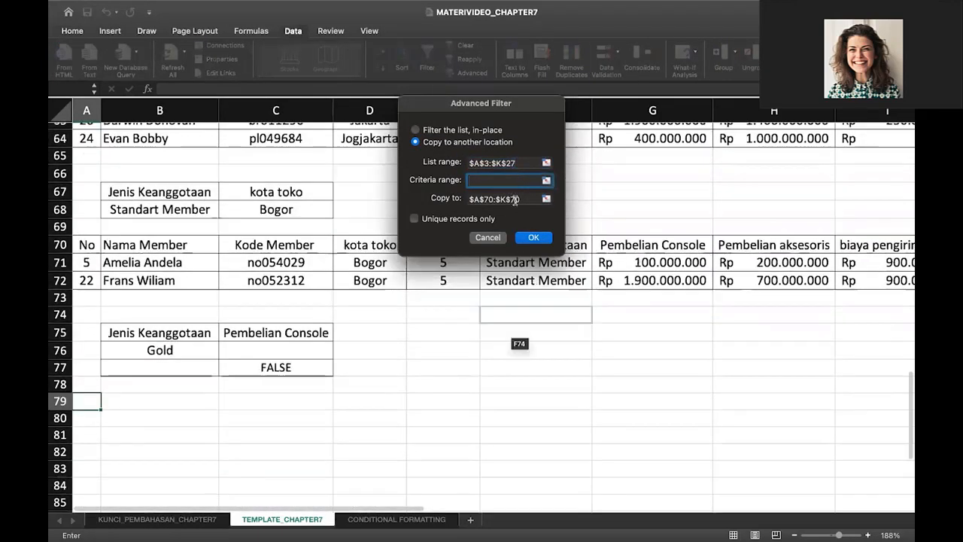
{"action": "key", "text": "BackSpace"}
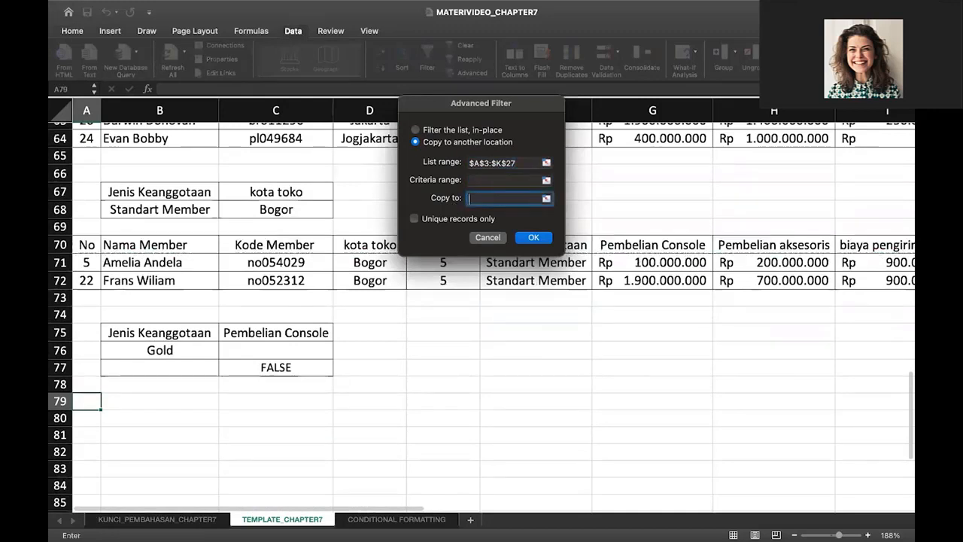
{"action": "left_click", "coordinate": [493, 181]}
{"action": "left_click_drag", "start_coordinate": [141, 370], "coordinate": [264, 361]}
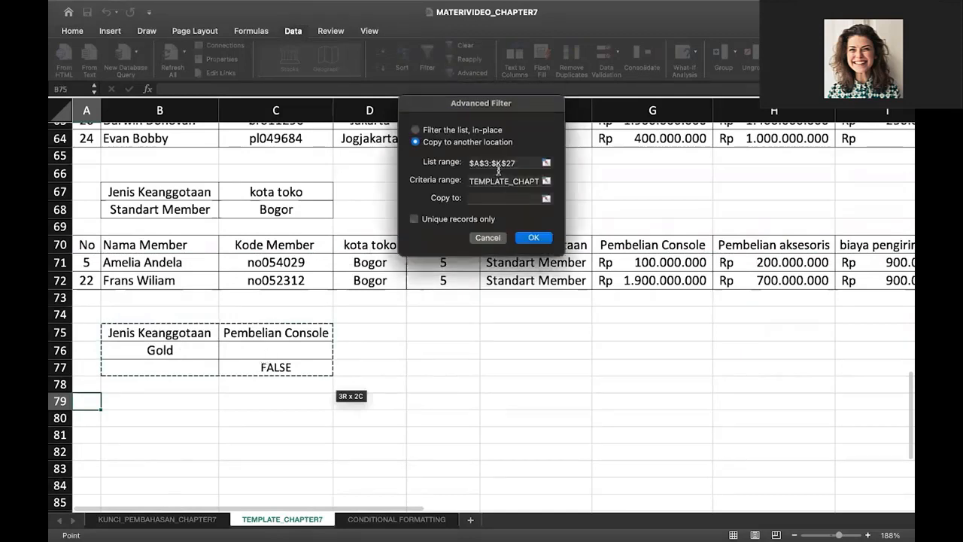
Step: Set cell A79 as the copy destination and run the filter
{"action": "left_click", "coordinate": [486, 197]}
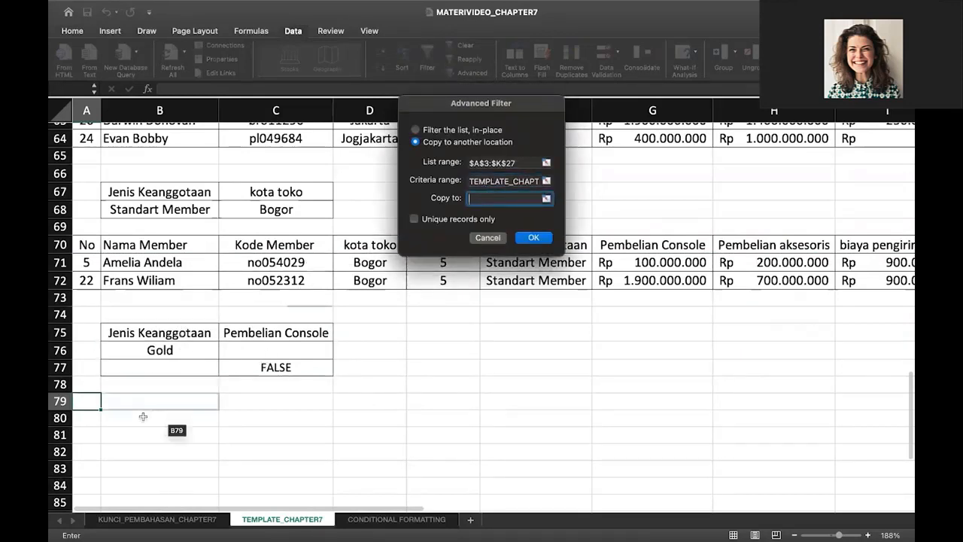
{"action": "left_click", "coordinate": [81, 399]}
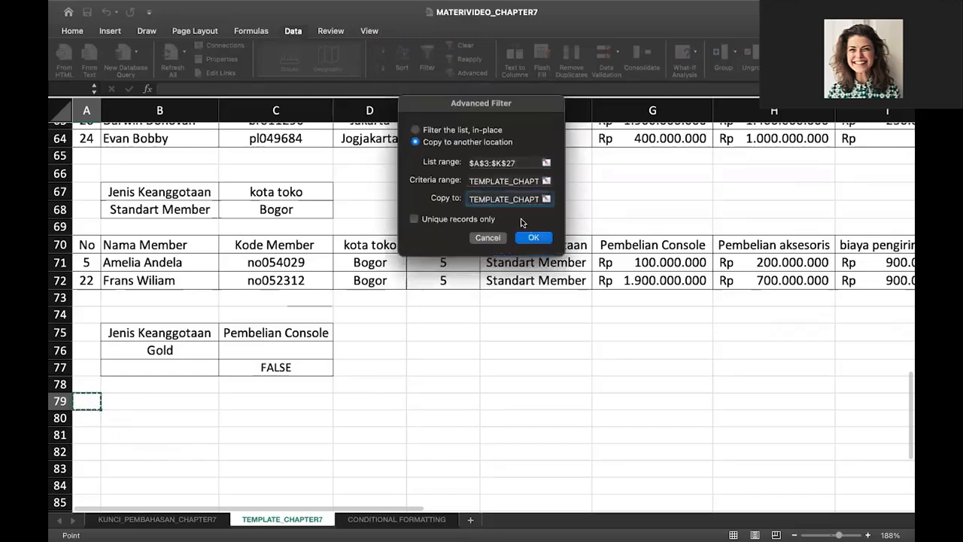
{"action": "left_click", "coordinate": [530, 238]}
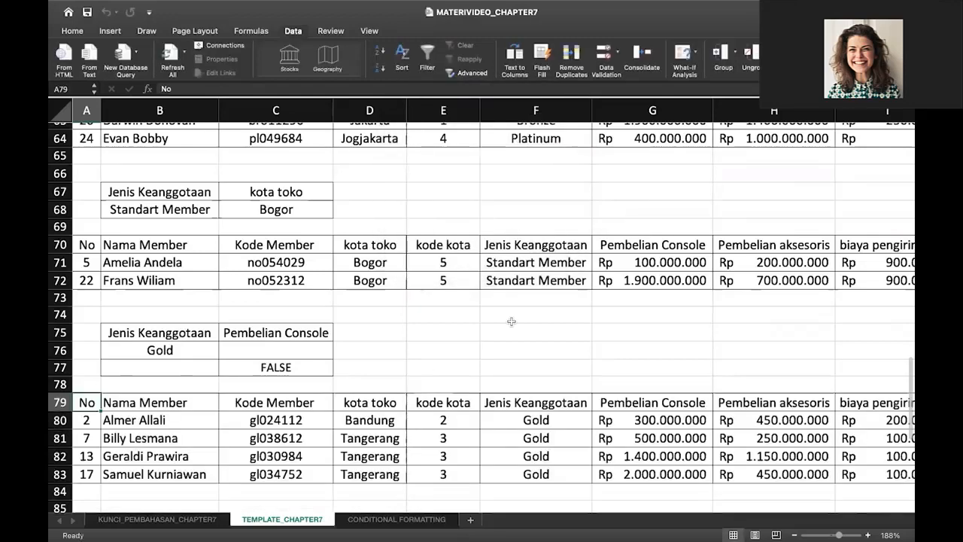
Step: Check the Pembelian Console column of the extracted Gold list, and go back to the original member table
{"action": "scroll", "coordinate": [511, 321], "scroll_direction": "down", "scroll_amount": 3}
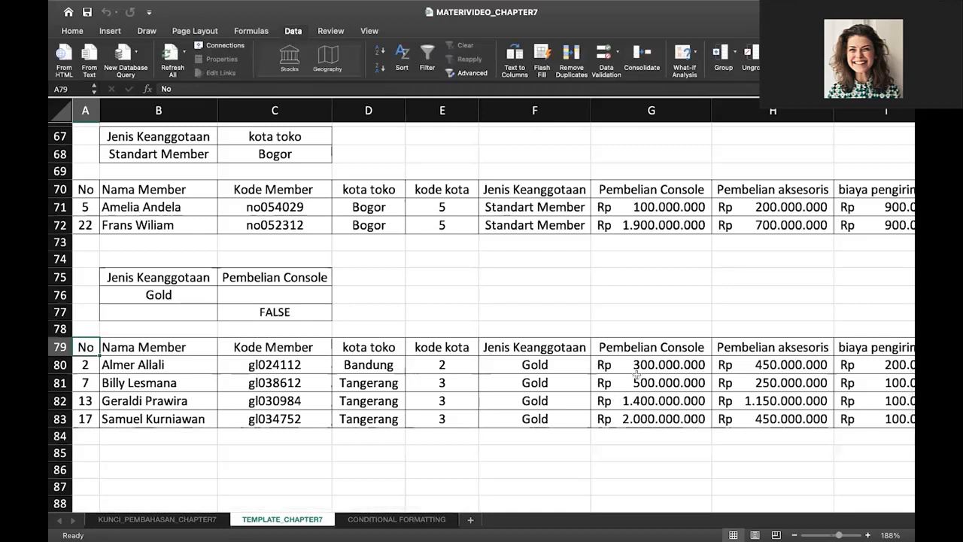
{"action": "left_click_drag", "start_coordinate": [630, 346], "coordinate": [641, 419]}
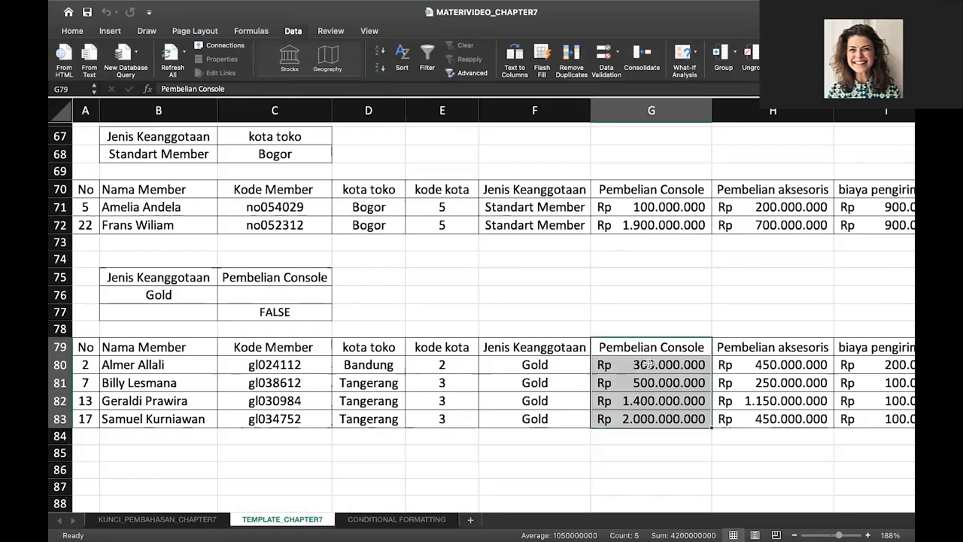
{"action": "scroll", "coordinate": [647, 369], "scroll_direction": "up", "scroll_amount": 5}
{"action": "scroll", "coordinate": [648, 364], "scroll_direction": "up", "scroll_amount": 6}
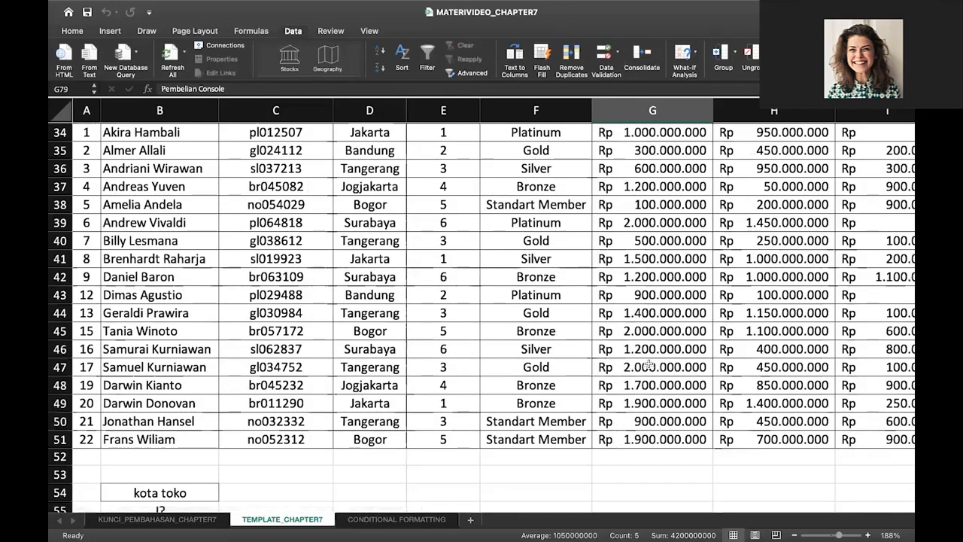
{"action": "scroll", "coordinate": [649, 365], "scroll_direction": "up", "scroll_amount": 3}
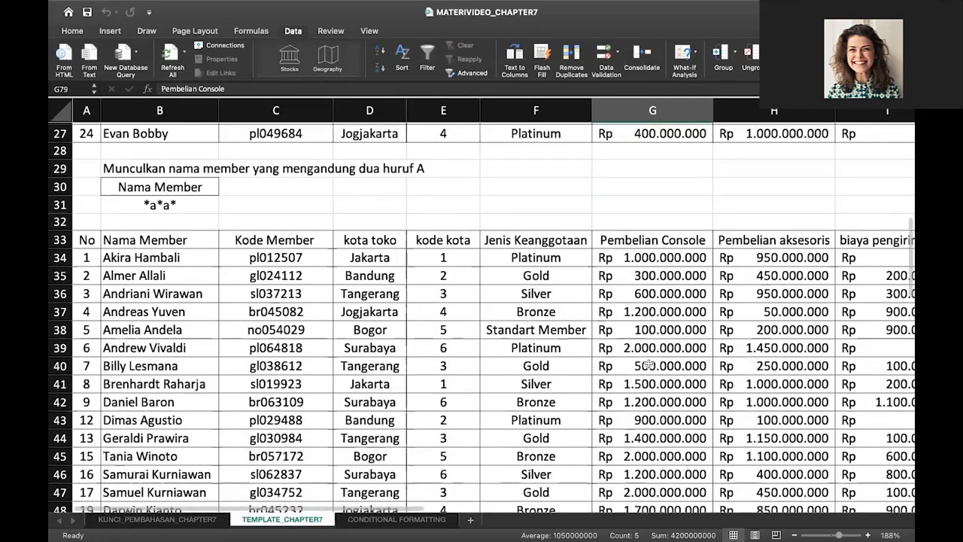
{"action": "scroll", "coordinate": [649, 363], "scroll_direction": "up", "scroll_amount": 8}
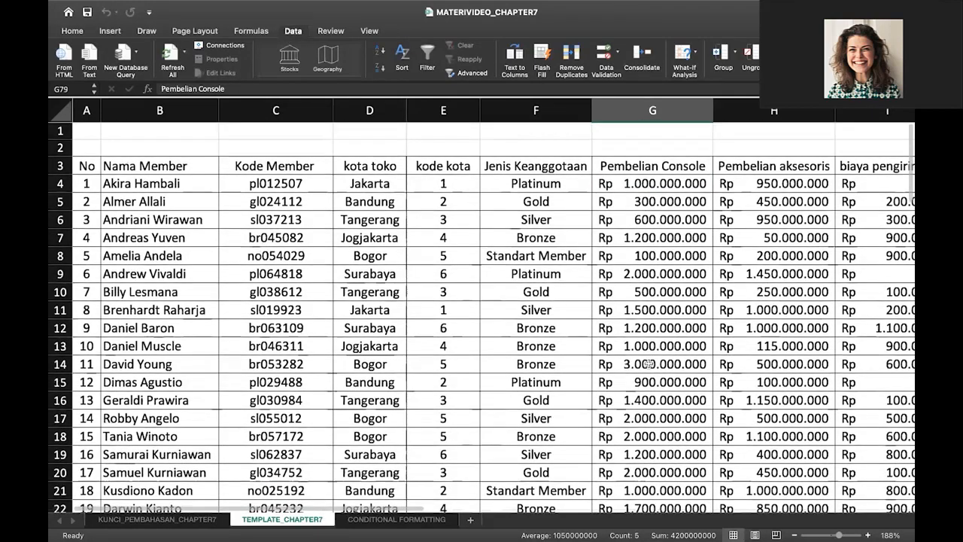